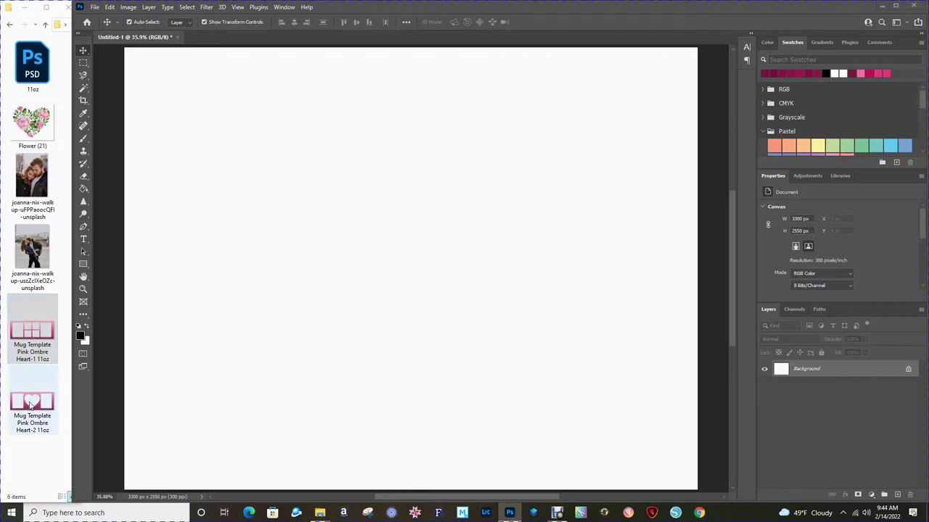
# Place the Heart-2 pink heart mug template into the document and commit it
pyautogui.moveTo(30, 405); pyautogui.dragTo(328, 336)
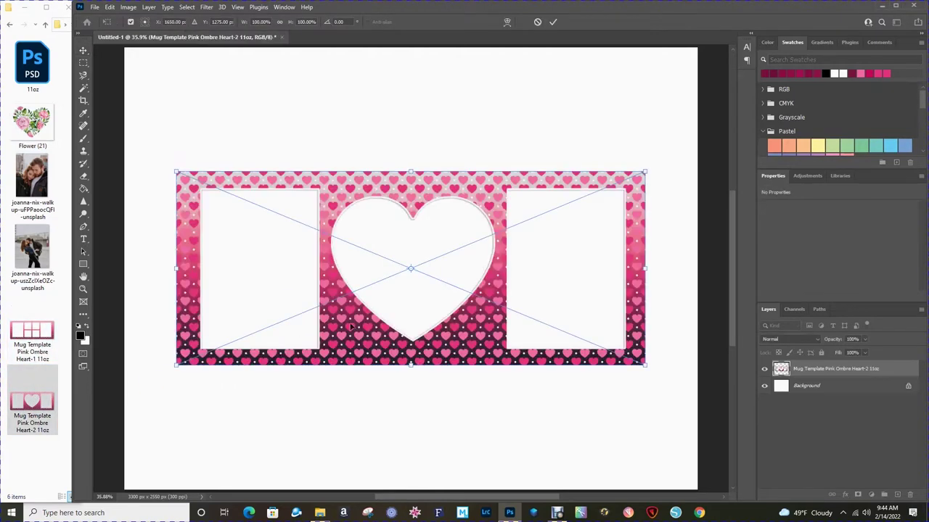
pyautogui.click(553, 22)
pyautogui.moveTo(458, 346); pyautogui.dragTo(466, 238)
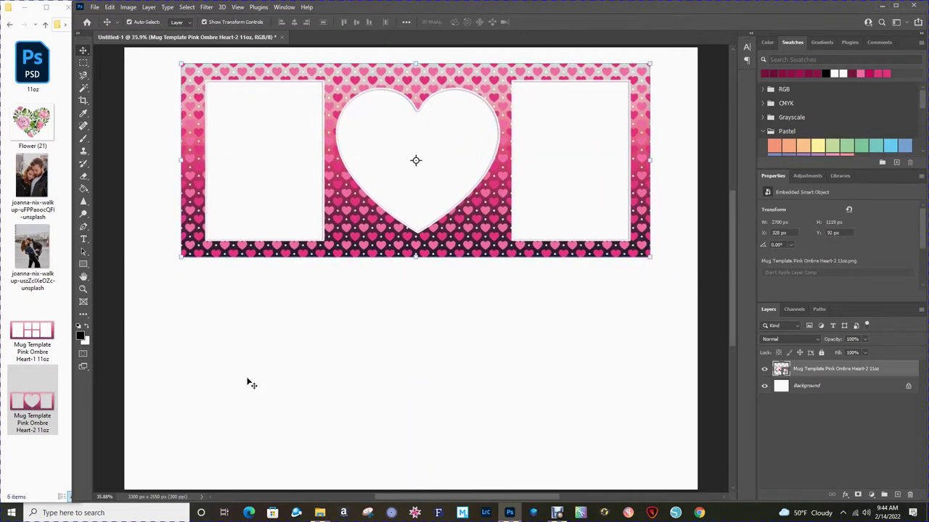
# Cancel the Heart-1 template placement and recentre the Heart-2 template on the canvas
pyautogui.moveTo(33, 341); pyautogui.dragTo(143, 356)
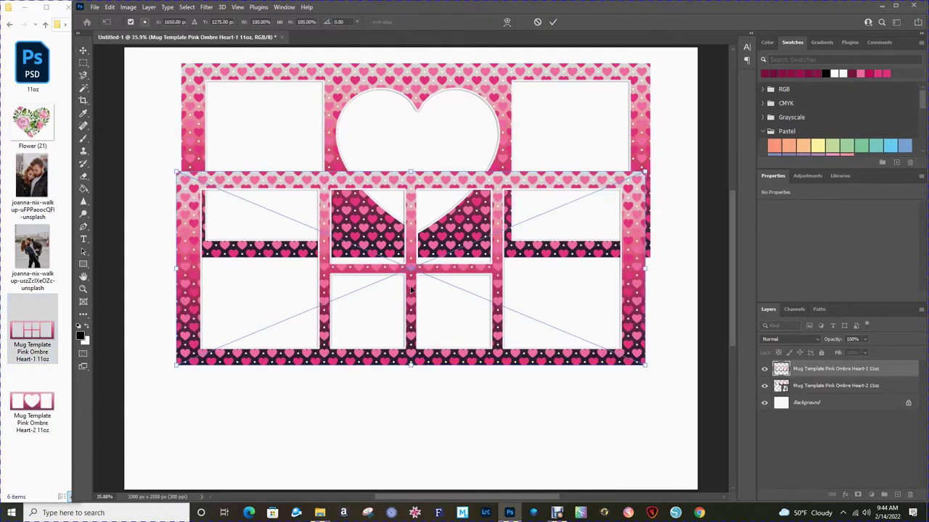
pyautogui.moveTo(411, 289); pyautogui.dragTo(416, 392)
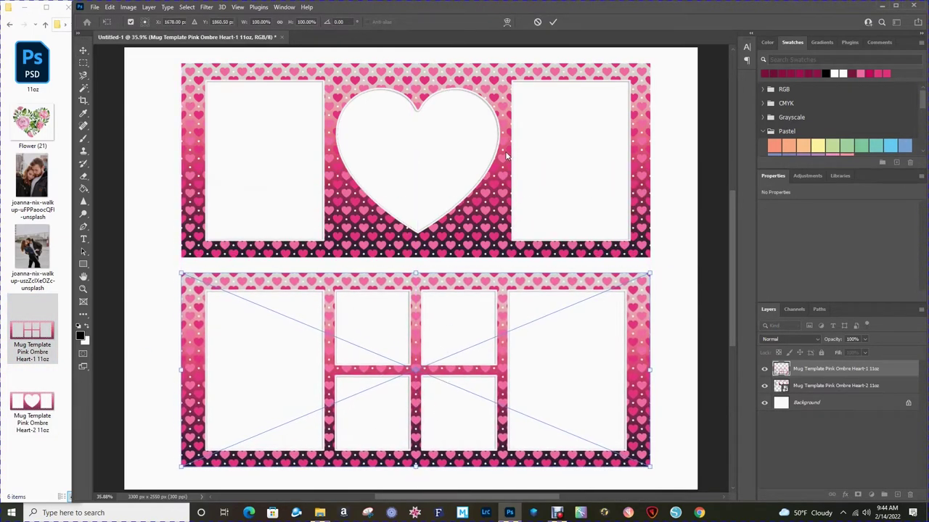
pyautogui.click(536, 22)
pyautogui.moveTo(479, 221); pyautogui.dragTo(472, 339)
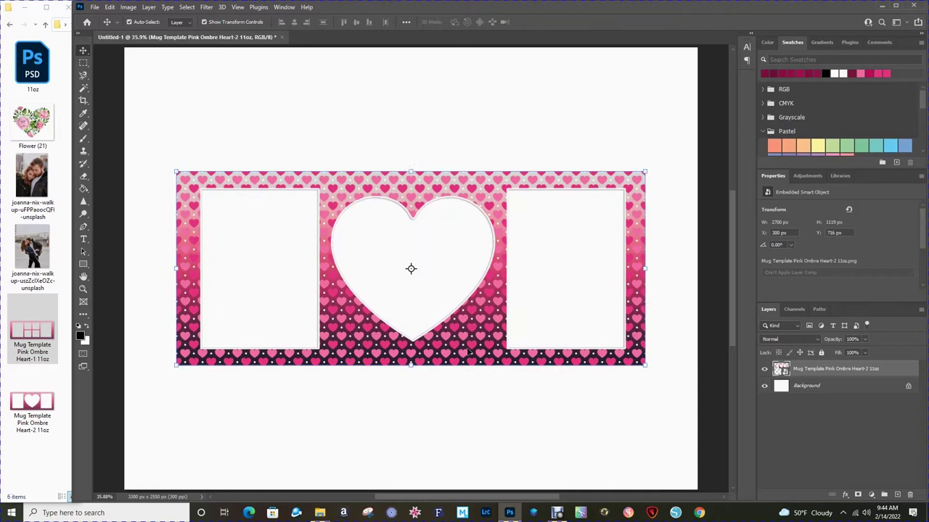
pyautogui.click(545, 417)
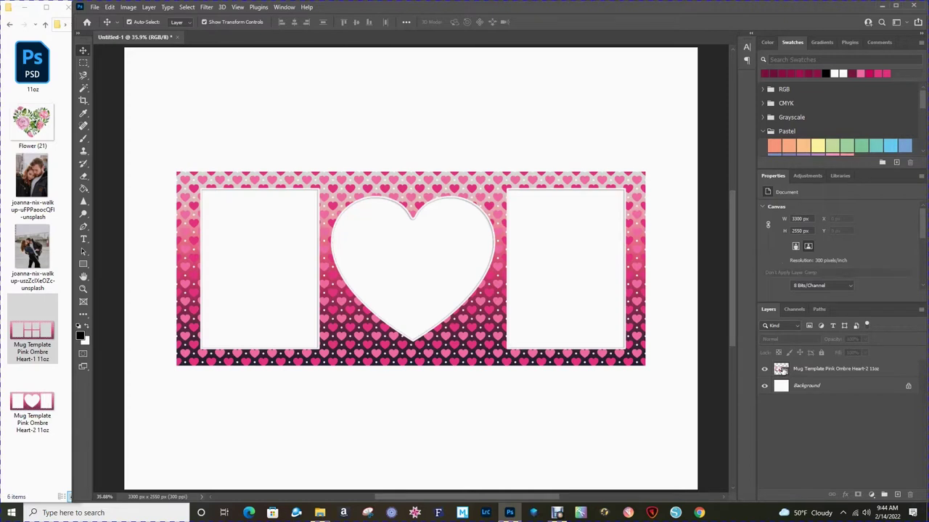
pyautogui.click(781, 370)
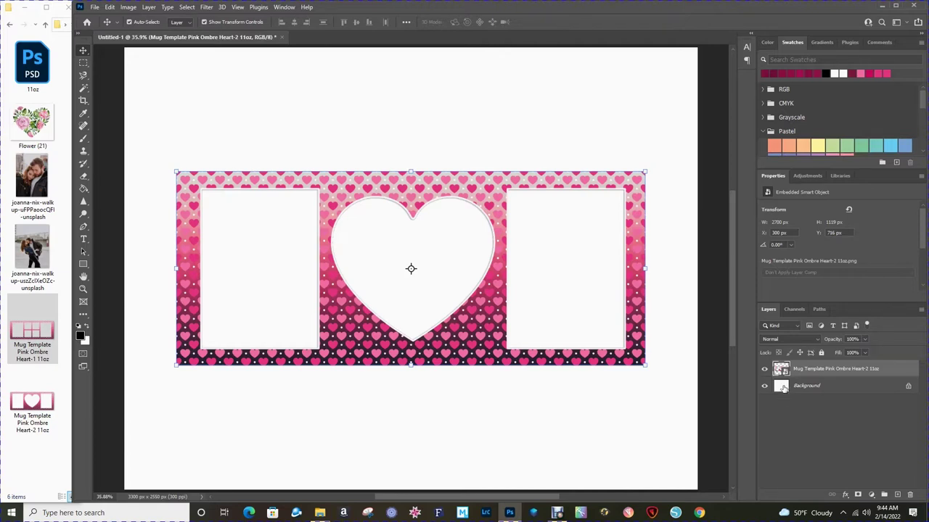
# Place the hugging couple photo above Background and scale it to 729 × 1015 px in the left frame
pyautogui.click(785, 386)
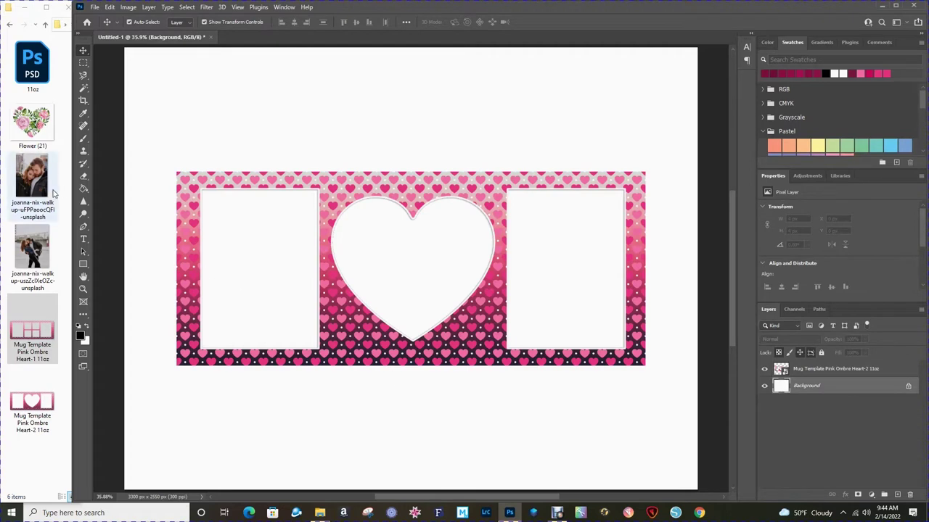
pyautogui.moveTo(30, 185); pyautogui.dragTo(261, 290)
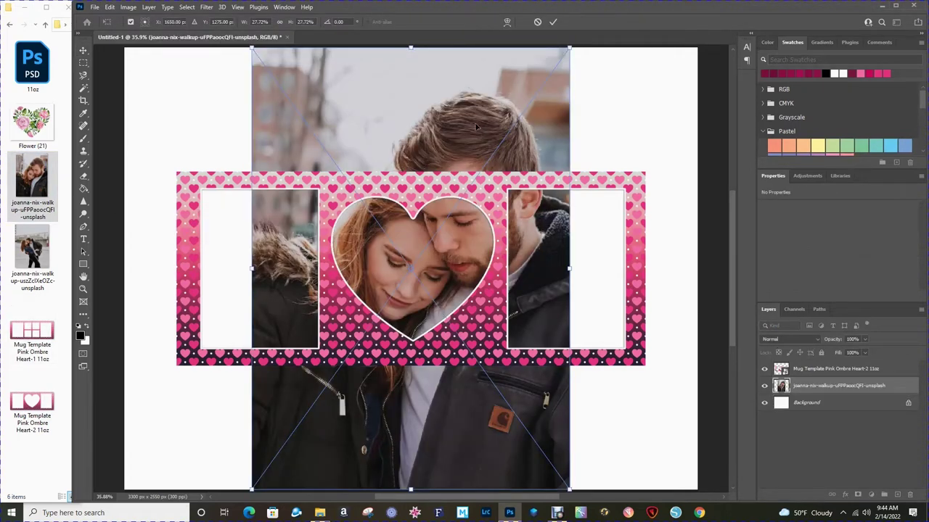
pyautogui.click(553, 22)
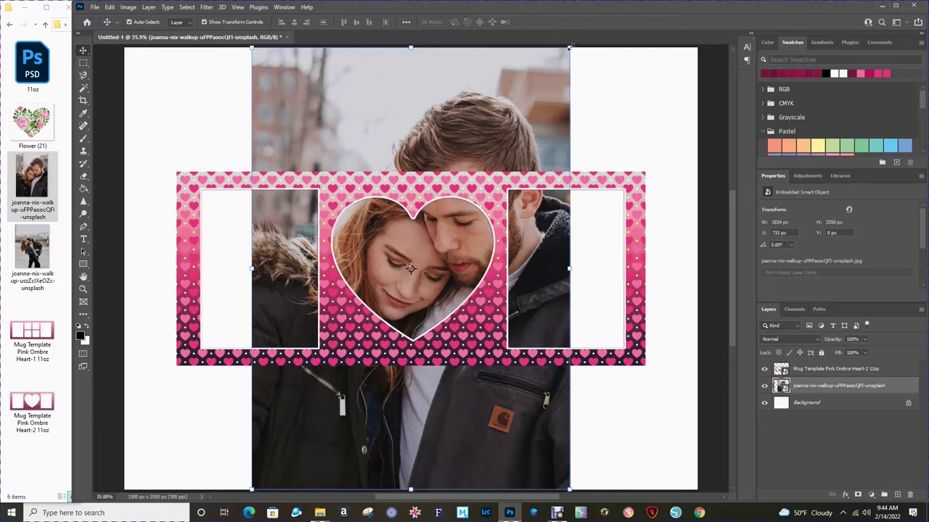
pyautogui.moveTo(571, 47); pyautogui.dragTo(291, 280)
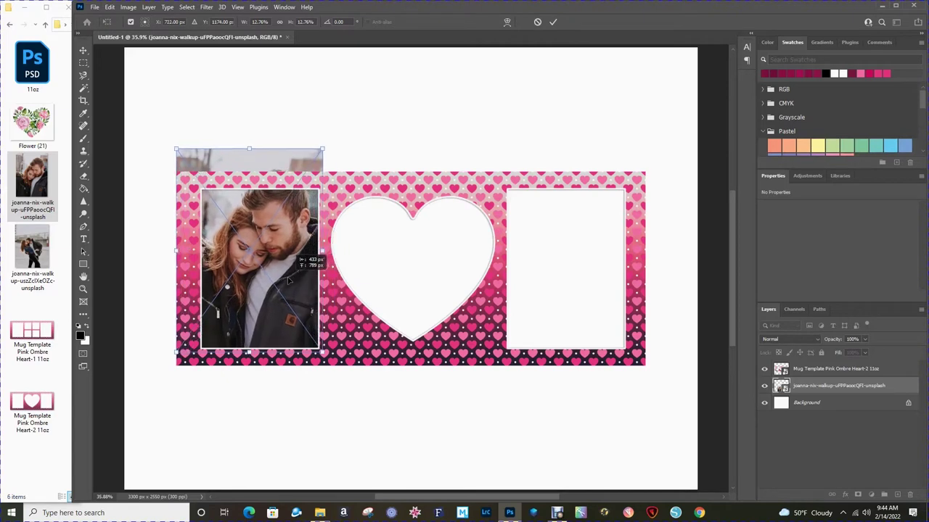
pyautogui.moveTo(175, 147); pyautogui.dragTo(193, 174)
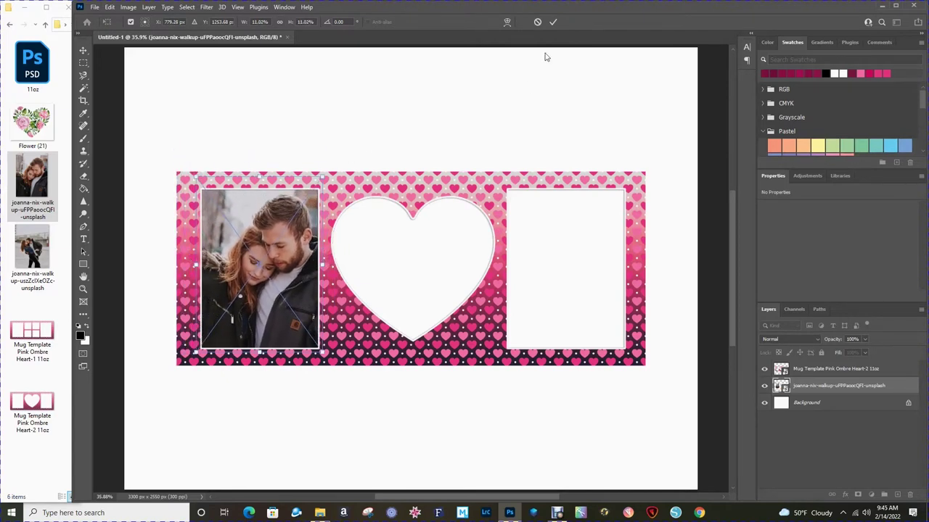
pyautogui.click(553, 23)
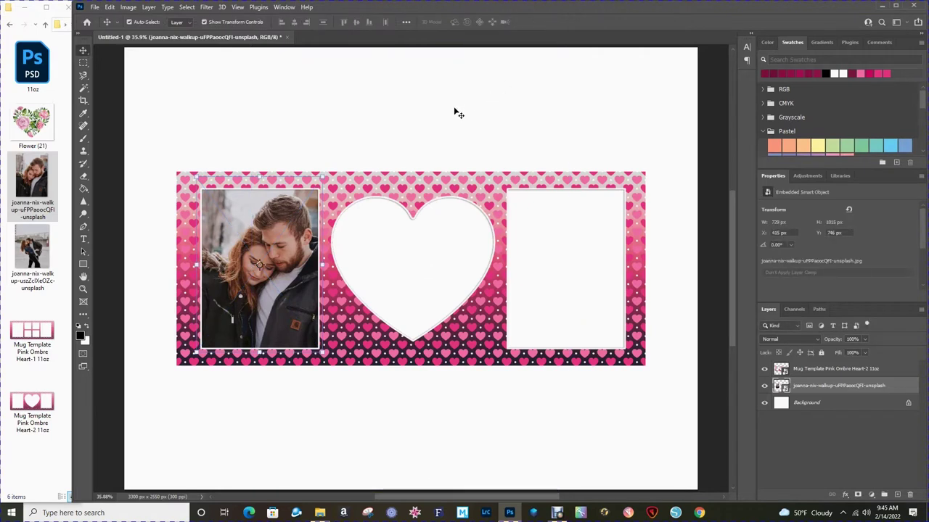
pyautogui.click(457, 113)
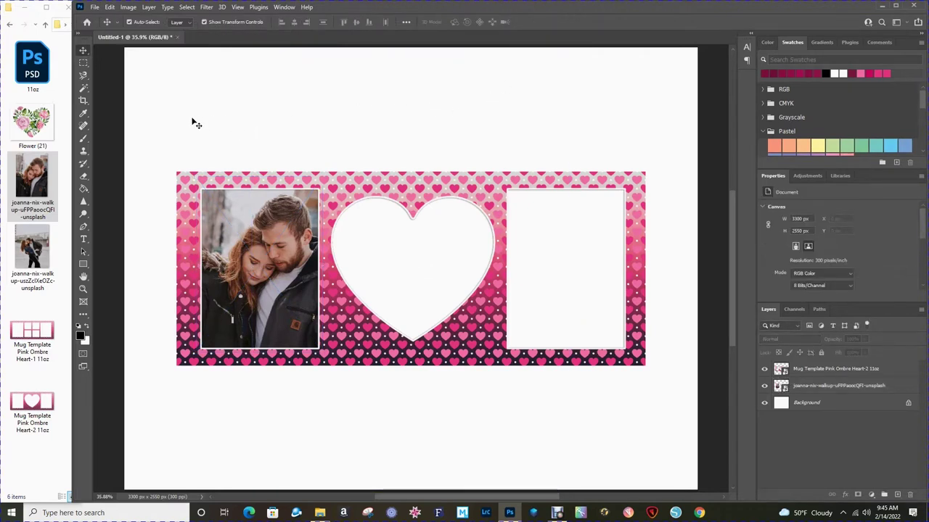
# Place the kissing couple photo below the template, sized 1131 × 1441 px, in the right frame
pyautogui.moveTo(52, 250); pyautogui.dragTo(503, 323)
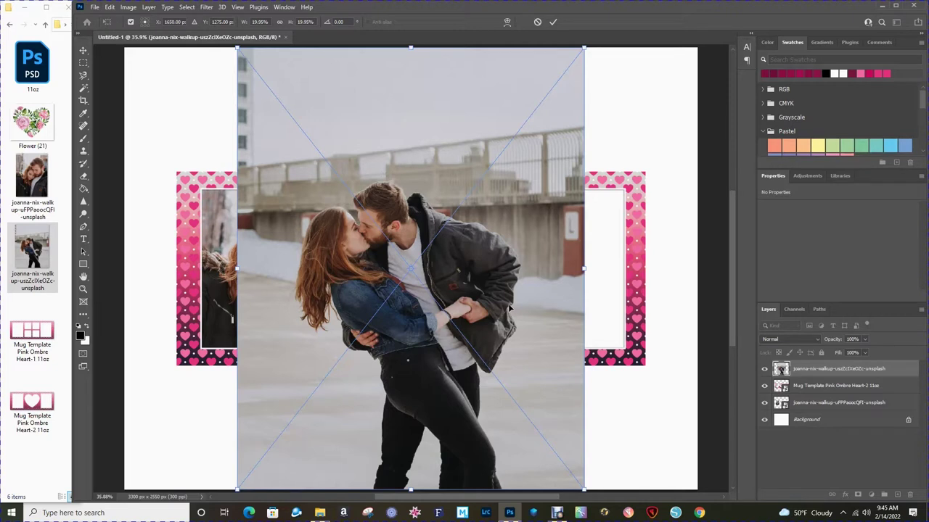
pyautogui.click(556, 22)
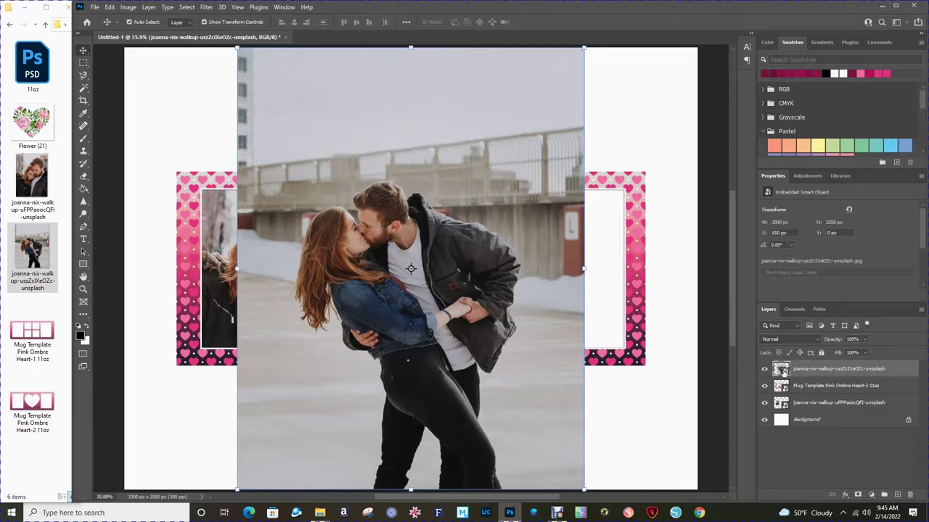
pyautogui.moveTo(781, 370); pyautogui.dragTo(797, 393)
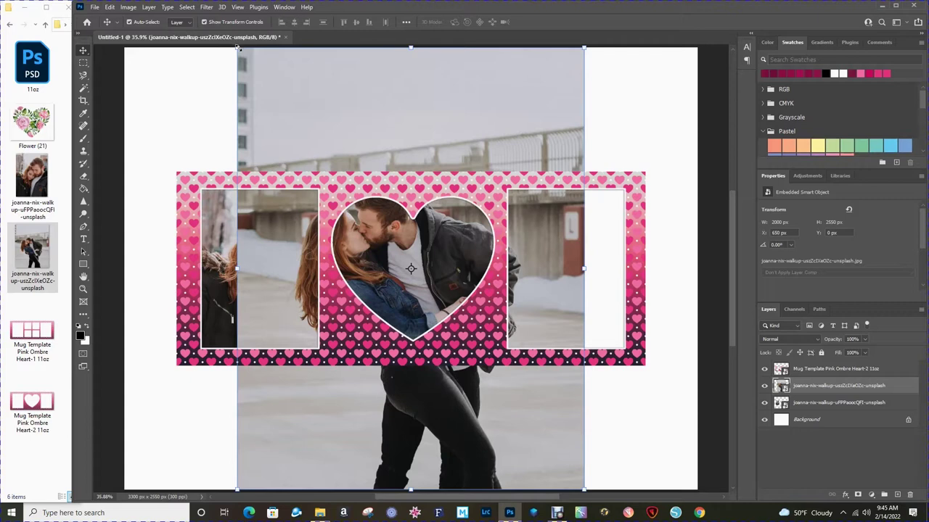
pyautogui.moveTo(237, 48); pyautogui.dragTo(438, 305)
pyautogui.moveTo(506, 445); pyautogui.dragTo(563, 308)
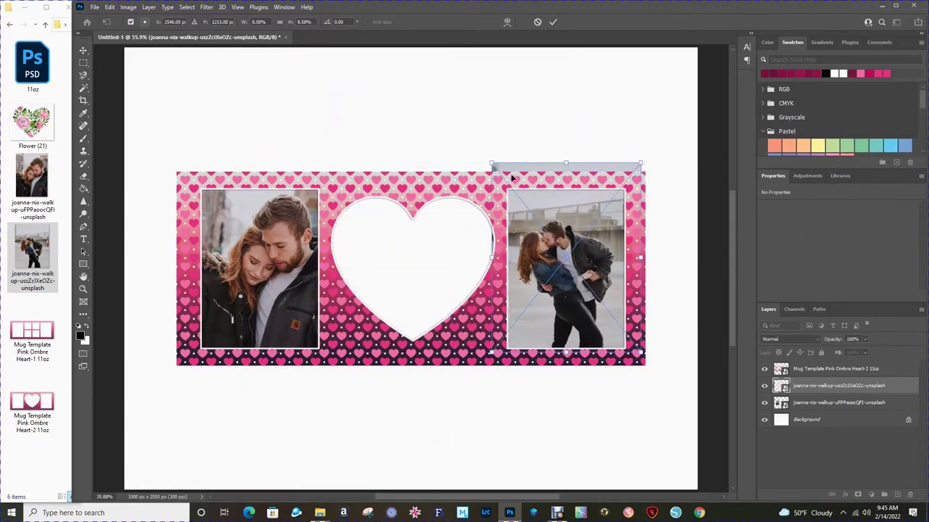
pyautogui.moveTo(486, 155); pyautogui.dragTo(436, 104)
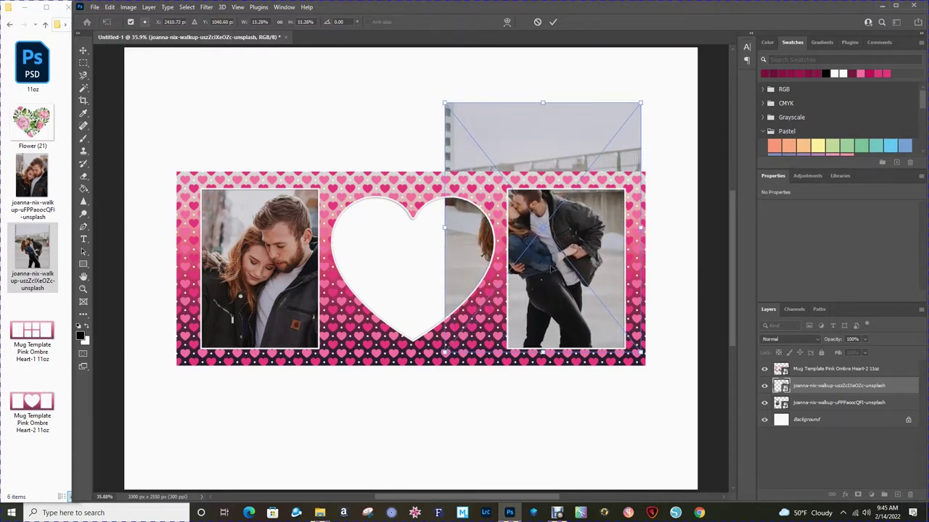
pyautogui.moveTo(548, 265); pyautogui.dragTo(581, 295)
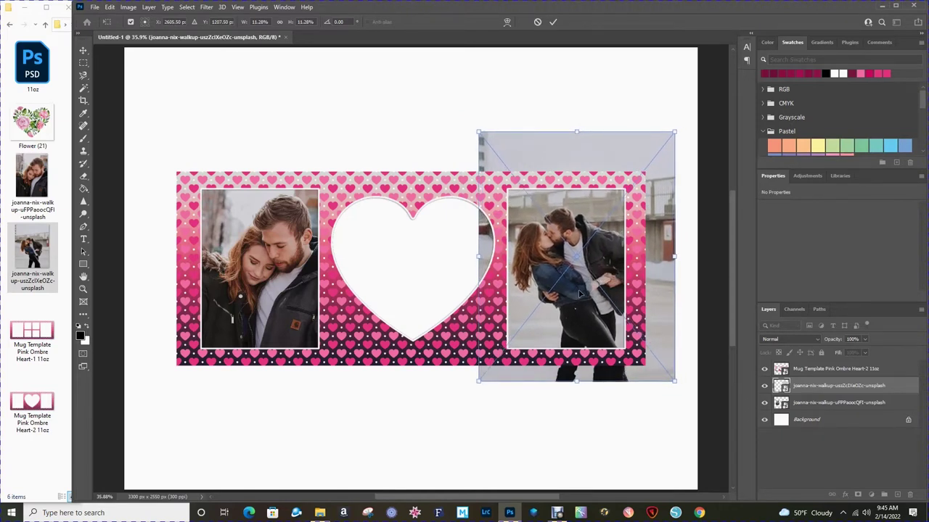
pyautogui.click(551, 22)
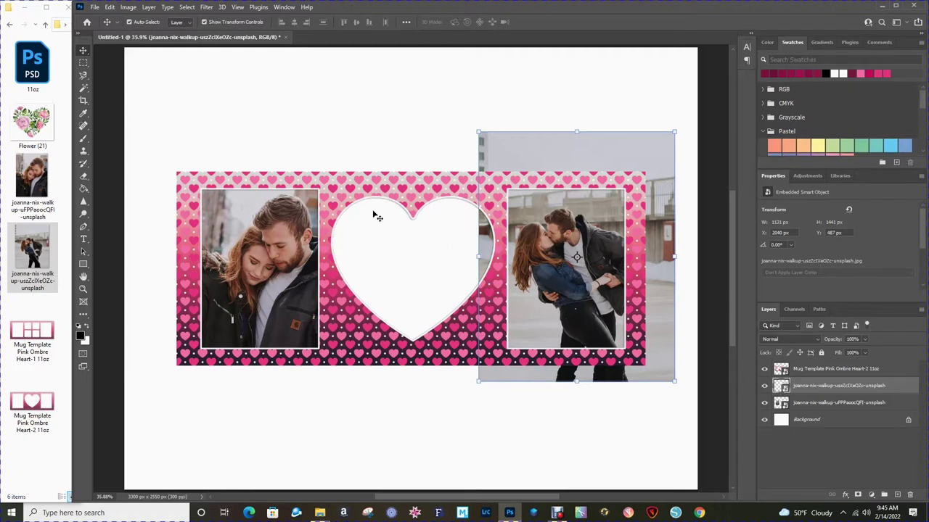
# Add a layer mask to the kissing couple photo from a rectangular selection of the template area
pyautogui.click(84, 65)
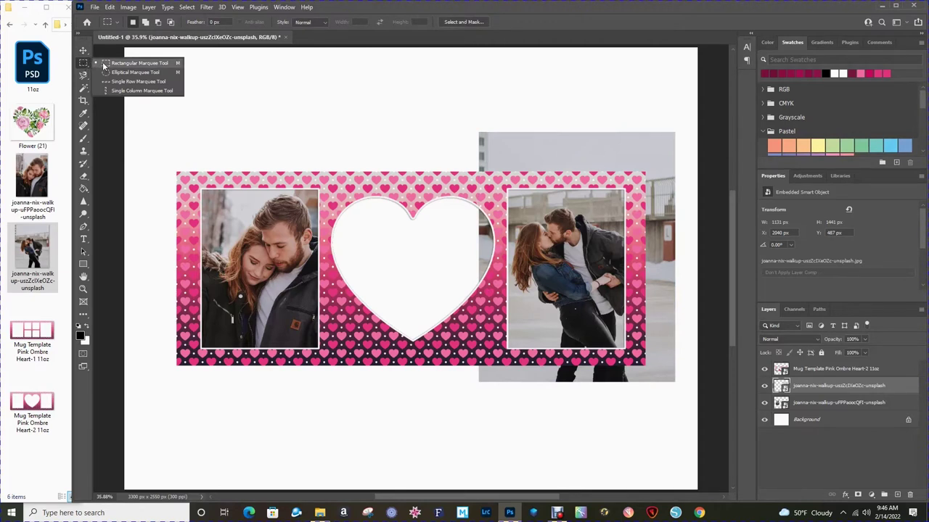
pyautogui.click(120, 65)
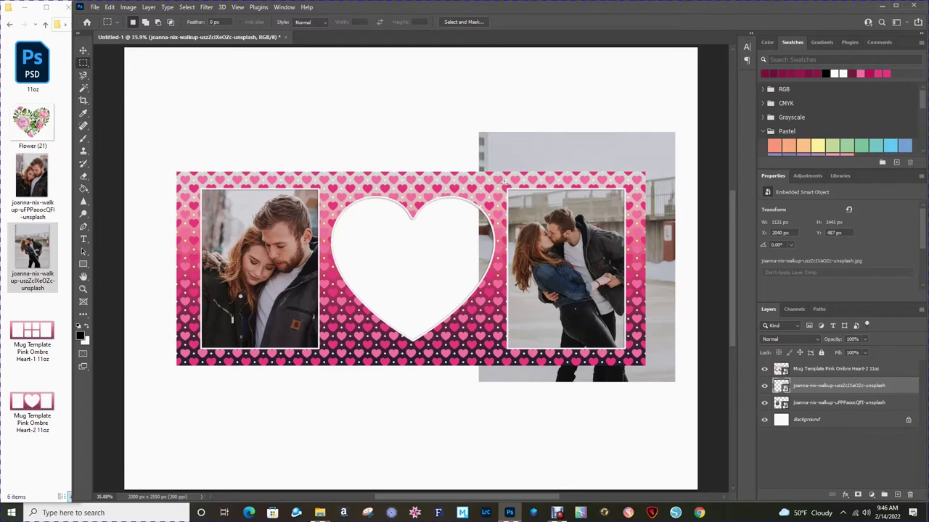
pyautogui.moveTo(503, 184); pyautogui.dragTo(629, 351)
pyautogui.click(857, 495)
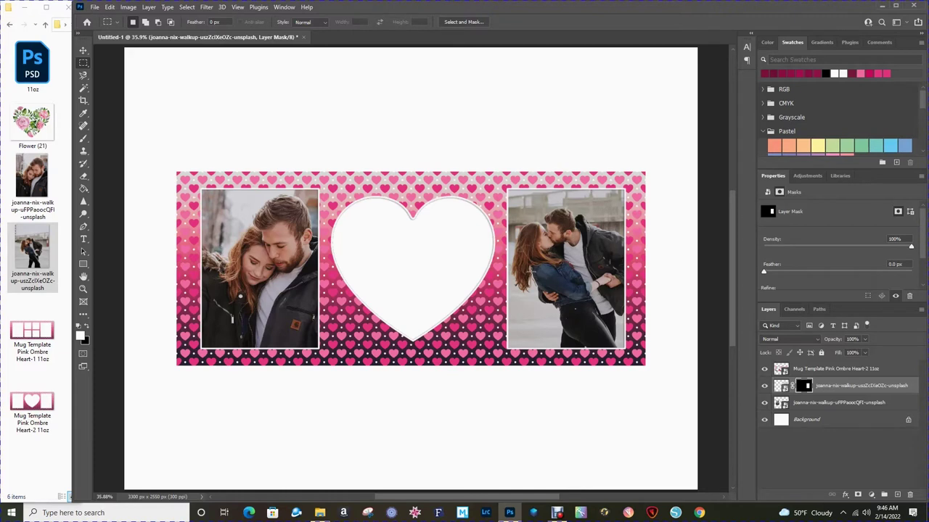
pyautogui.click(83, 52)
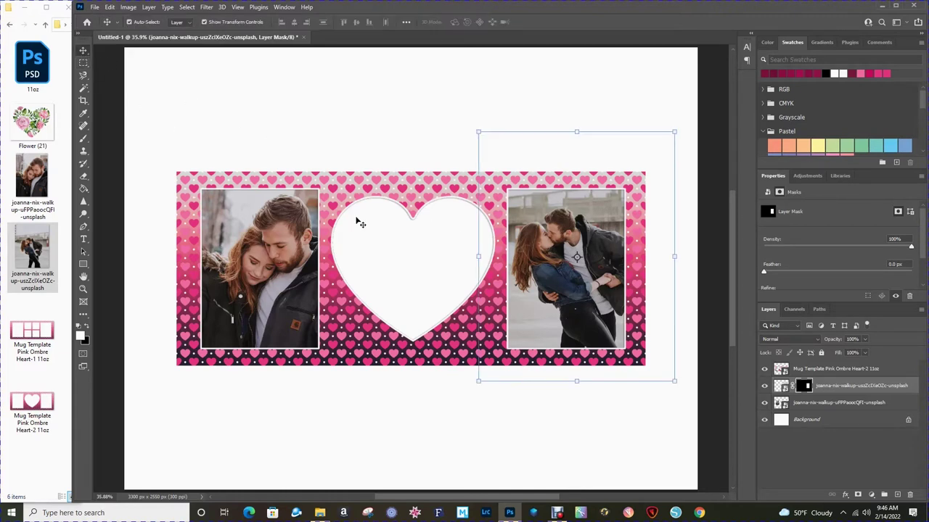
# Place the Flower (21) floral heart above Background, scaled to about 71% and centred in the heart
pyautogui.click(780, 423)
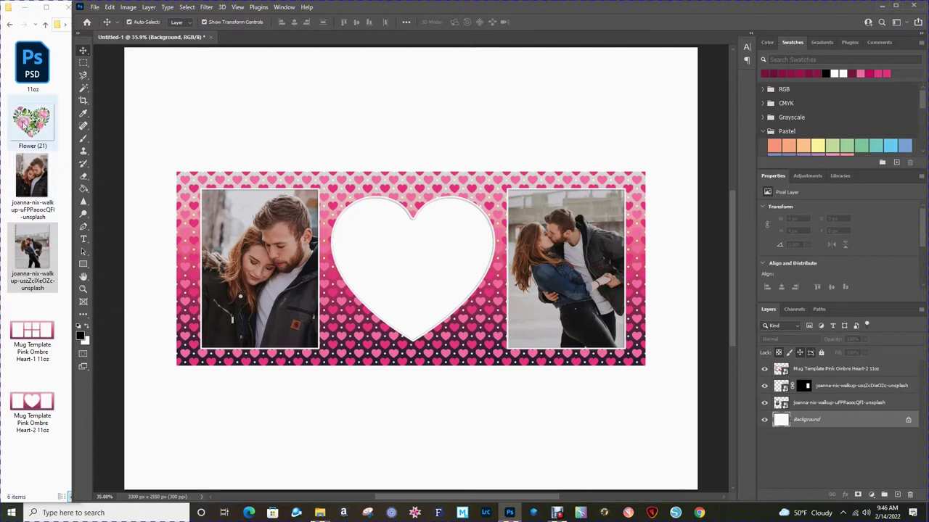
pyautogui.moveTo(26, 128); pyautogui.dragTo(393, 292)
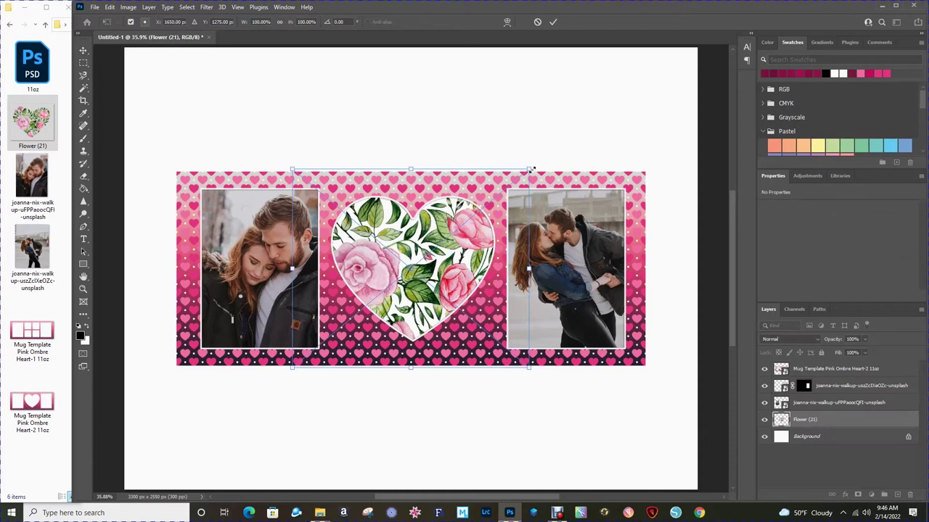
pyautogui.moveTo(525, 171); pyautogui.dragTo(485, 205)
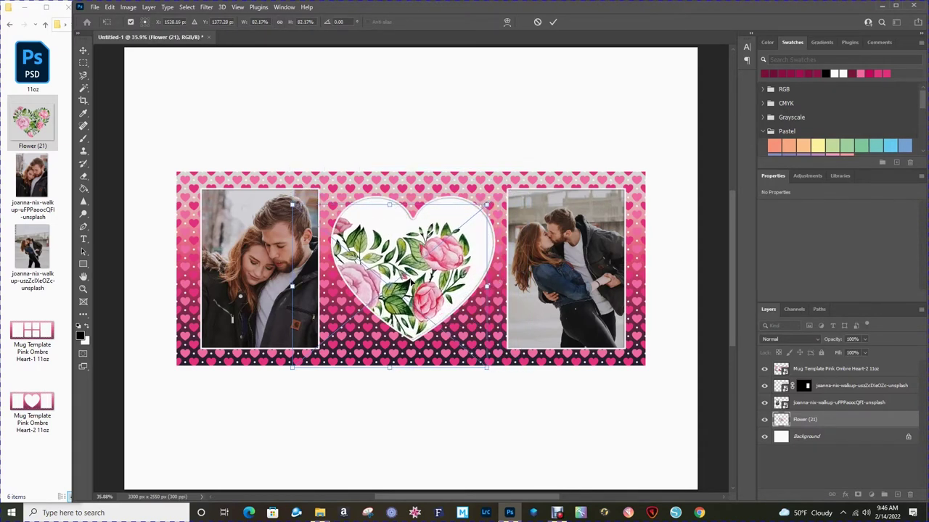
pyautogui.moveTo(410, 283); pyautogui.dragTo(444, 239)
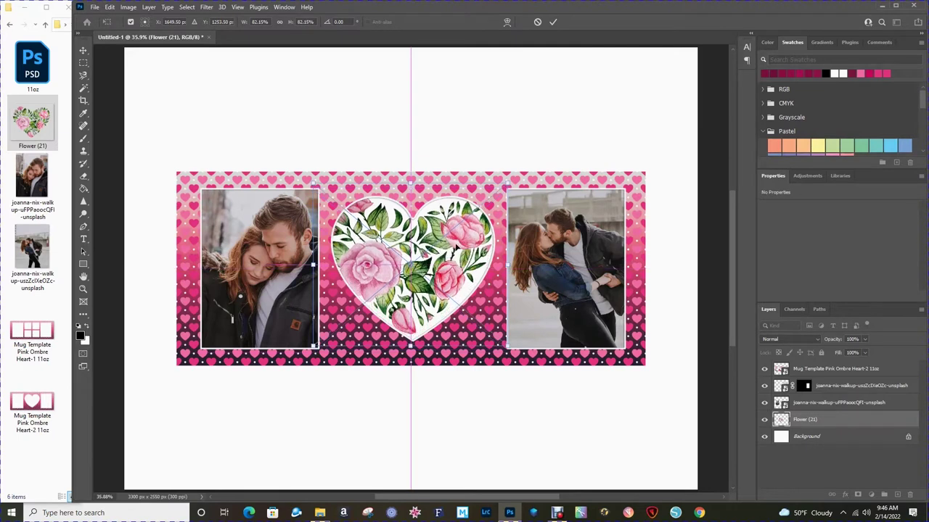
pyautogui.moveTo(505, 187); pyautogui.dragTo(492, 198)
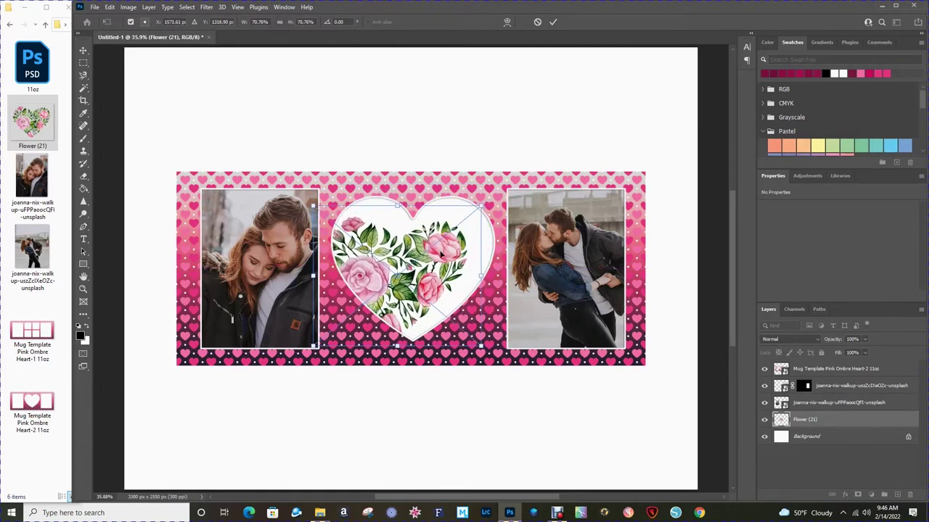
pyautogui.moveTo(436, 235); pyautogui.dragTo(455, 246)
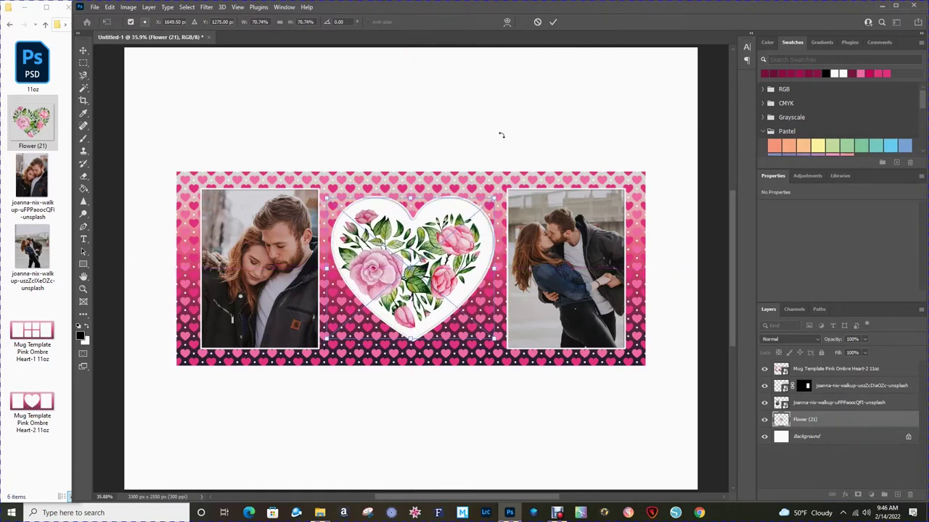
pyautogui.click(553, 21)
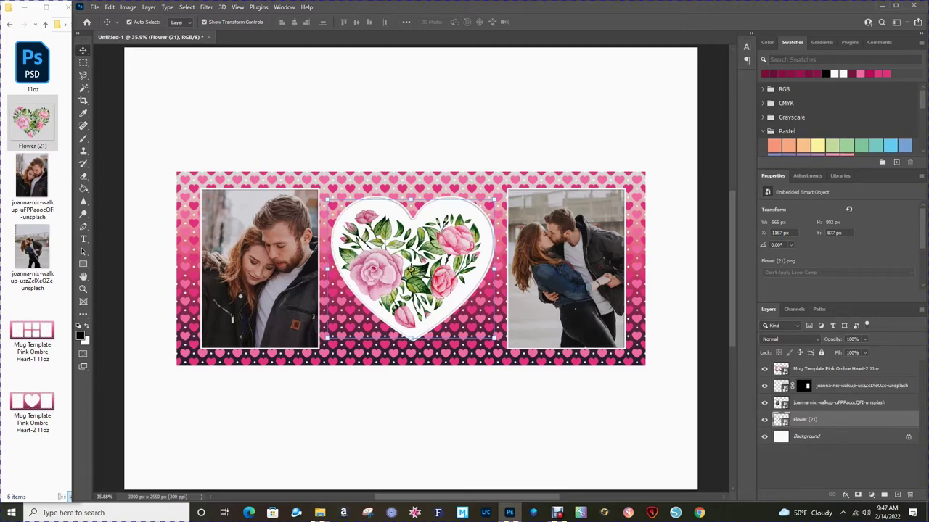
# Shrink the Flower (21) artwork a little further so it sits neatly inside the heart
pyautogui.click(507, 119)
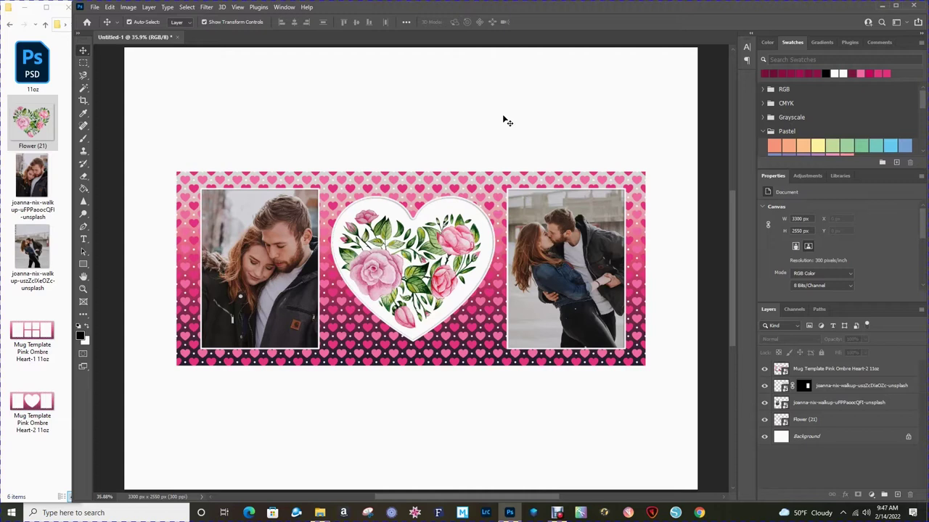
pyautogui.click(426, 243)
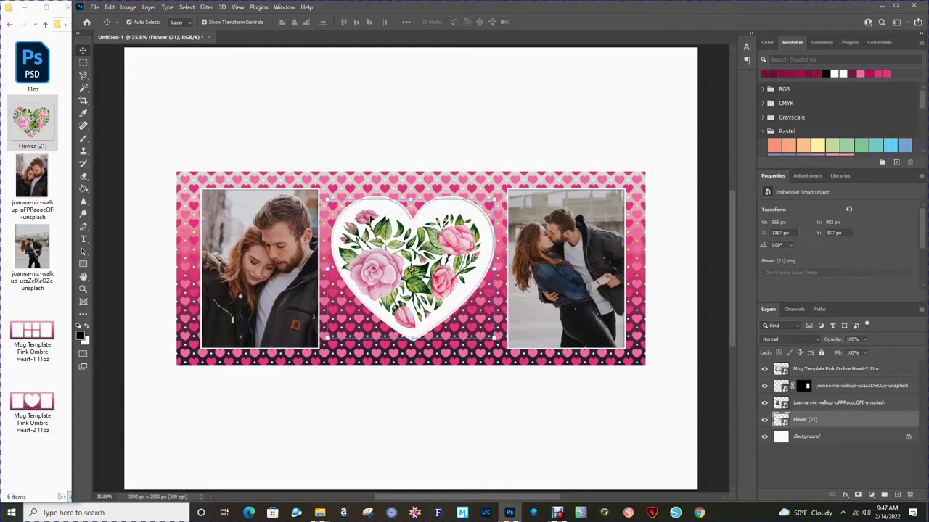
pyautogui.moveTo(326, 197); pyautogui.dragTo(329, 199)
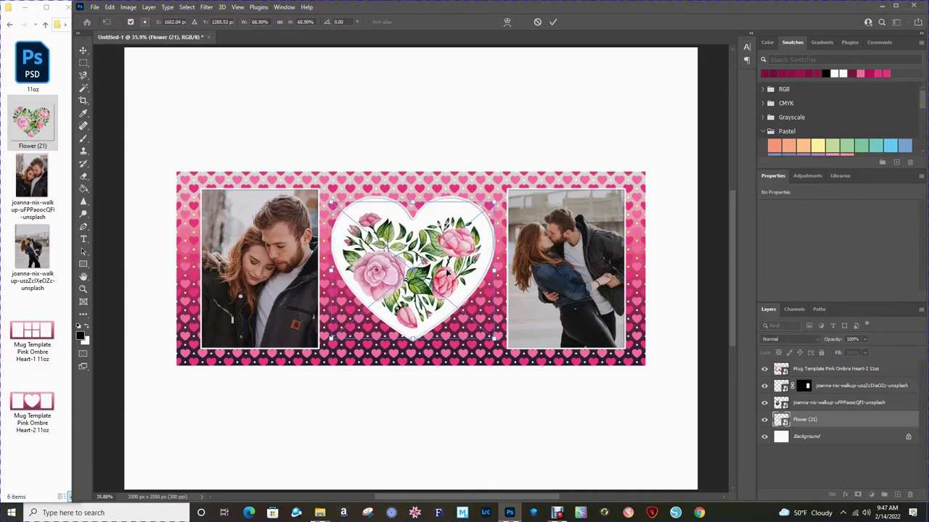
pyautogui.click(555, 24)
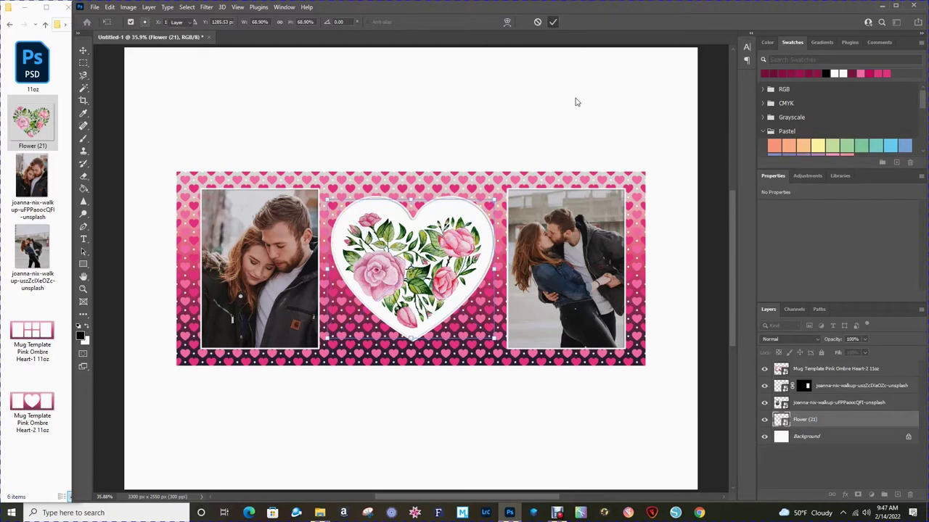
pyautogui.click(577, 103)
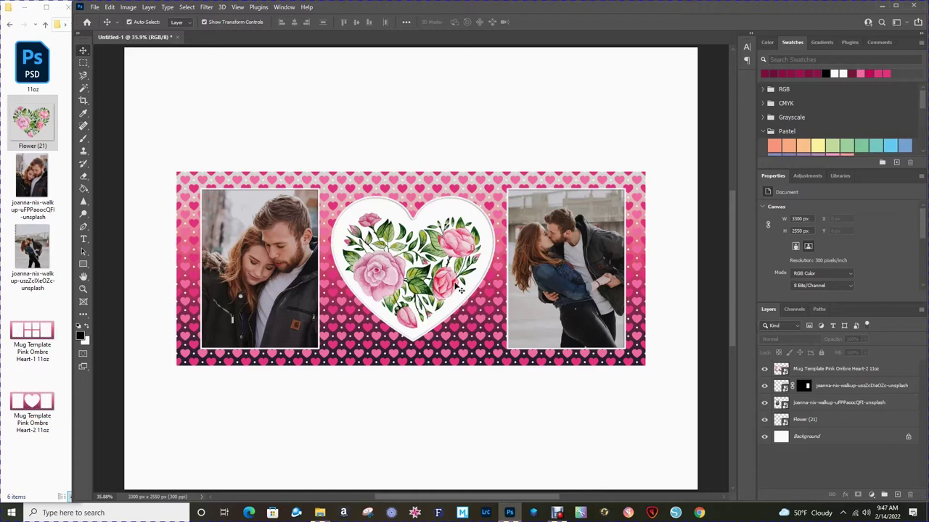
# Add a new layer above Background and draw a 990 × 946 px black rectangle over the heart
pyautogui.click(783, 441)
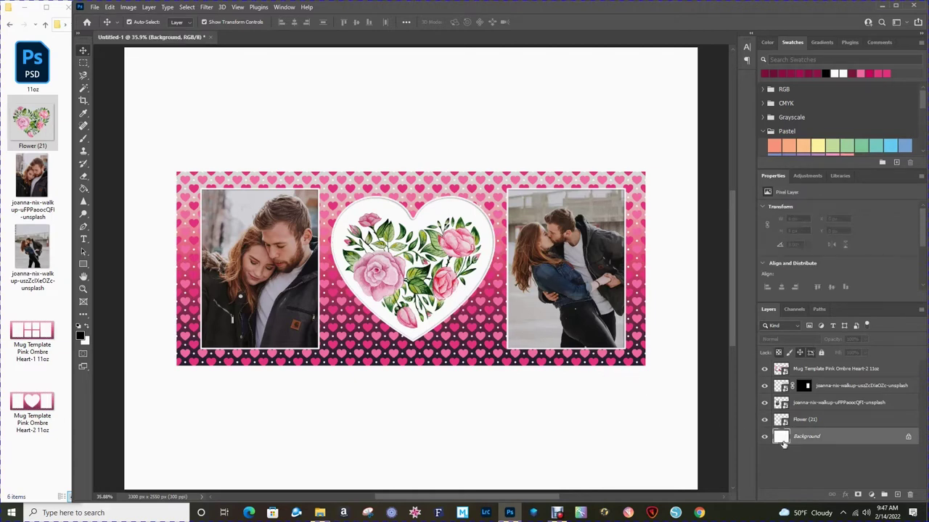
pyautogui.click(898, 497)
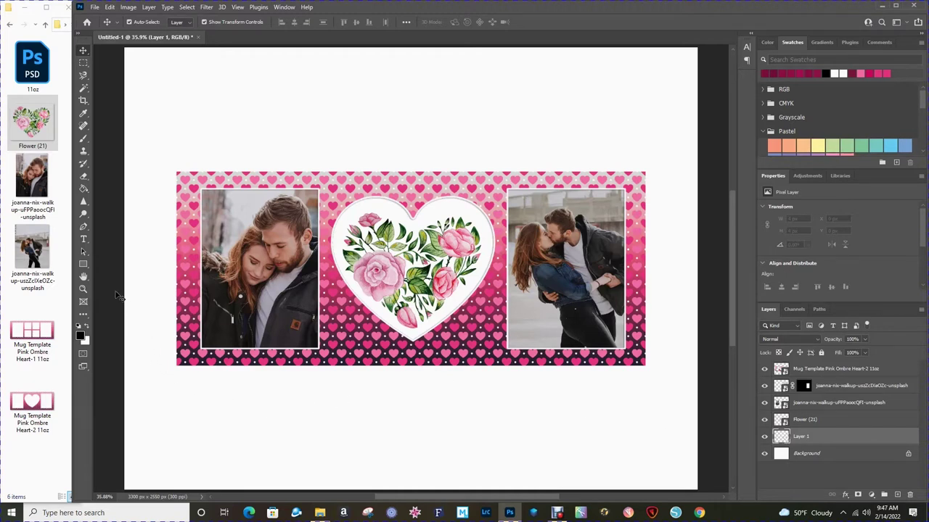
pyautogui.click(82, 265)
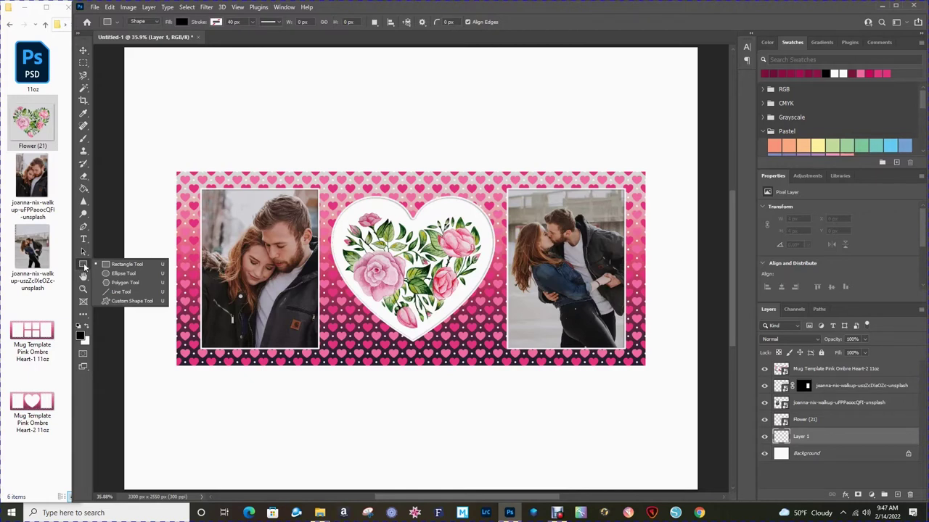
pyautogui.click(112, 266)
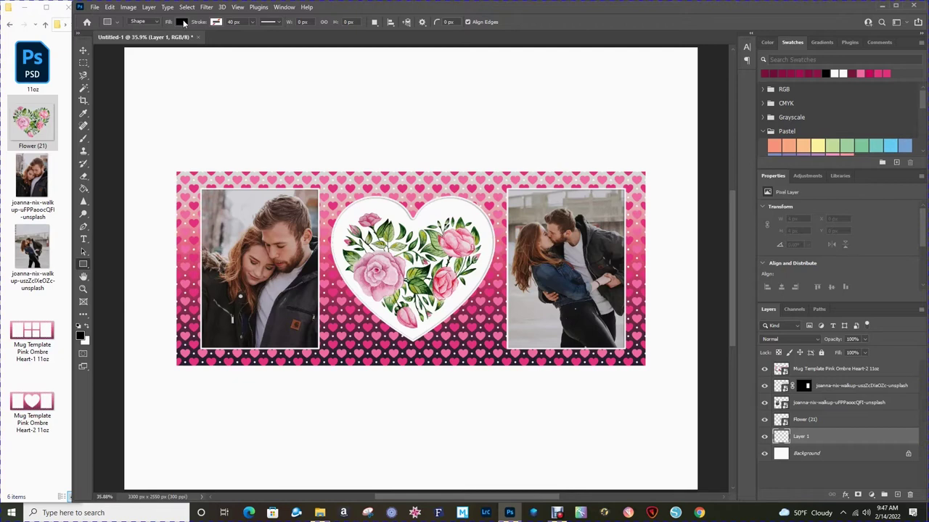
pyautogui.moveTo(325, 184); pyautogui.dragTo(500, 346)
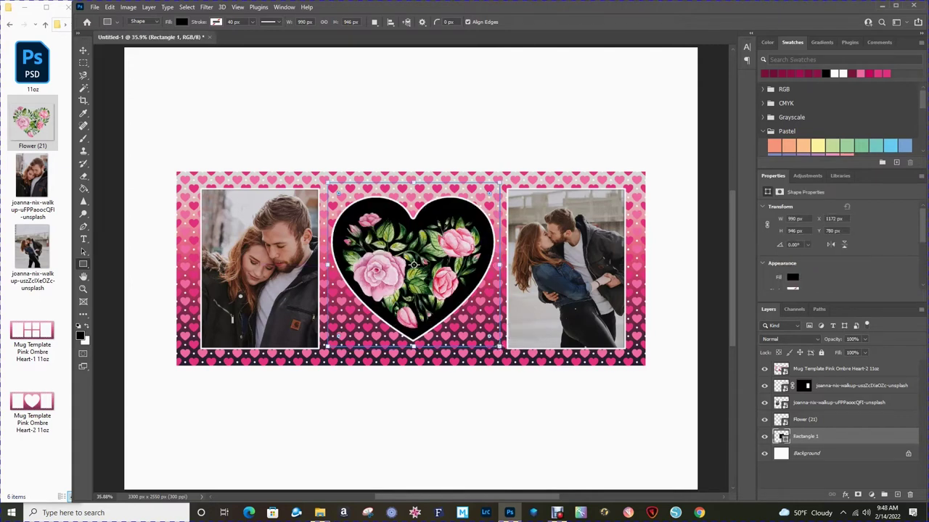
pyautogui.click(83, 50)
pyautogui.click(433, 139)
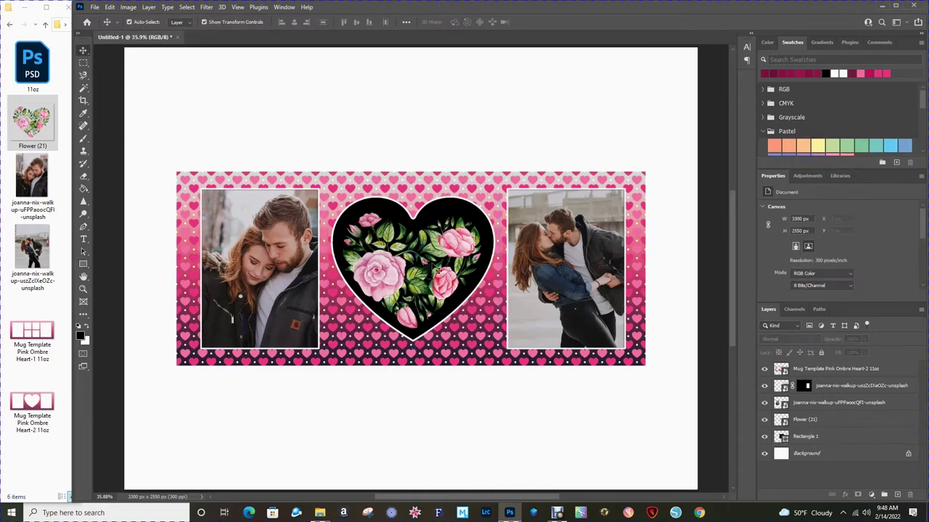
pyautogui.moveTo(435, 267)
pyautogui.mouseDown()
pyautogui.moveTo(438, 256)
pyautogui.moveTo(440, 265)
pyautogui.mouseUp()
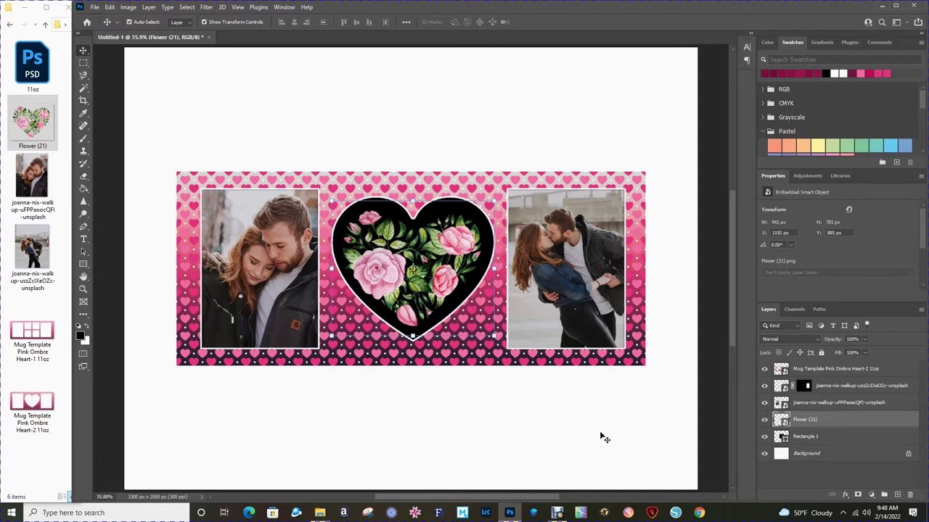
# Enable a Gradient Overlay in the Rectangle 1 layer style
pyautogui.click(780, 438)
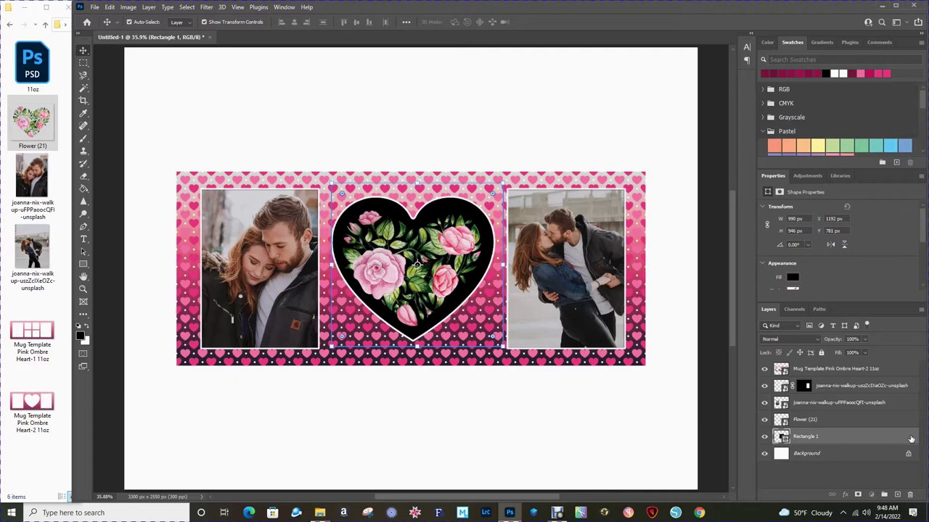
pyautogui.doubleClick(911, 439)
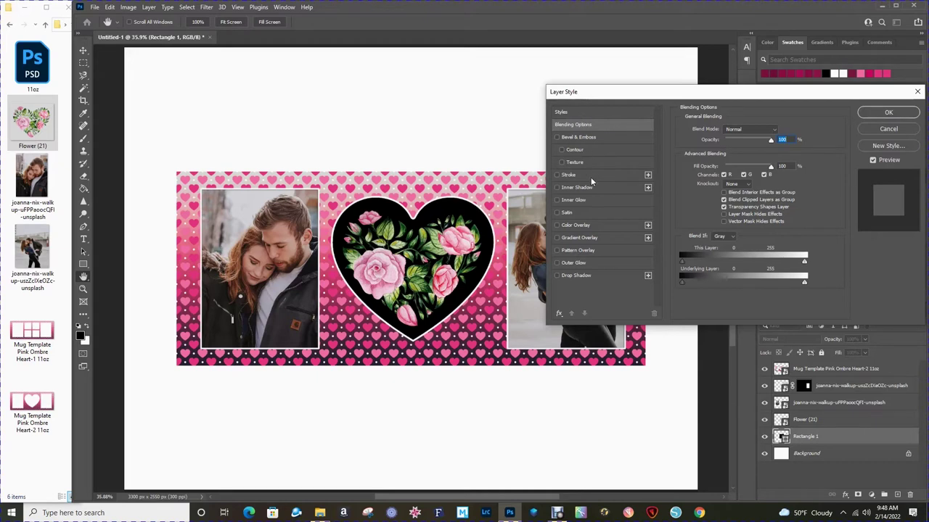
pyautogui.click(571, 239)
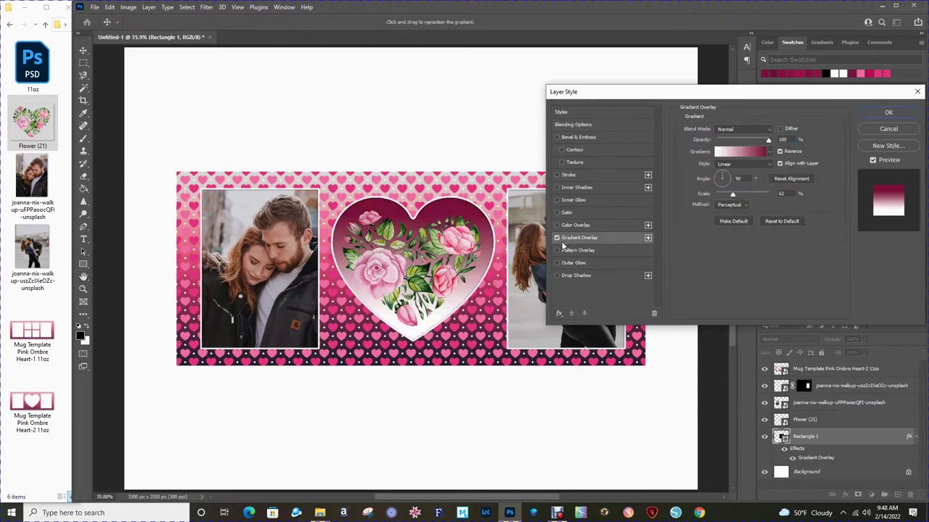
# Preview several gradient presets, including Spectrum and Light Spectrum, then choose Foreground to Background
pyautogui.click(734, 155)
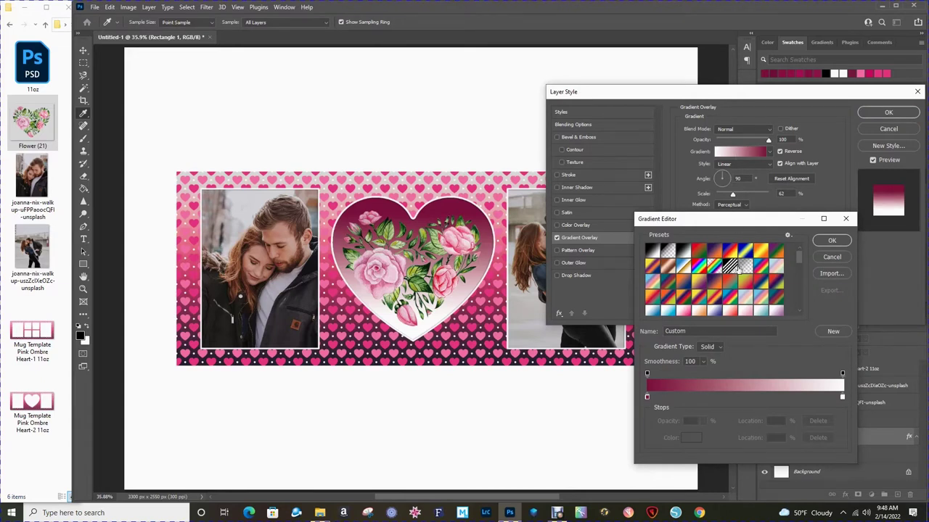
pyautogui.click(698, 267)
pyautogui.click(669, 280)
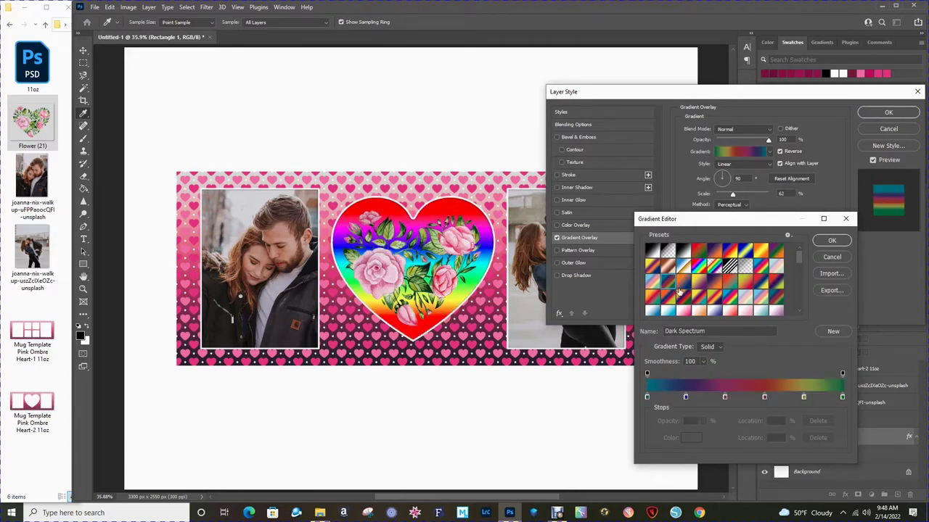
pyautogui.click(702, 299)
pyautogui.click(732, 304)
pyautogui.click(741, 300)
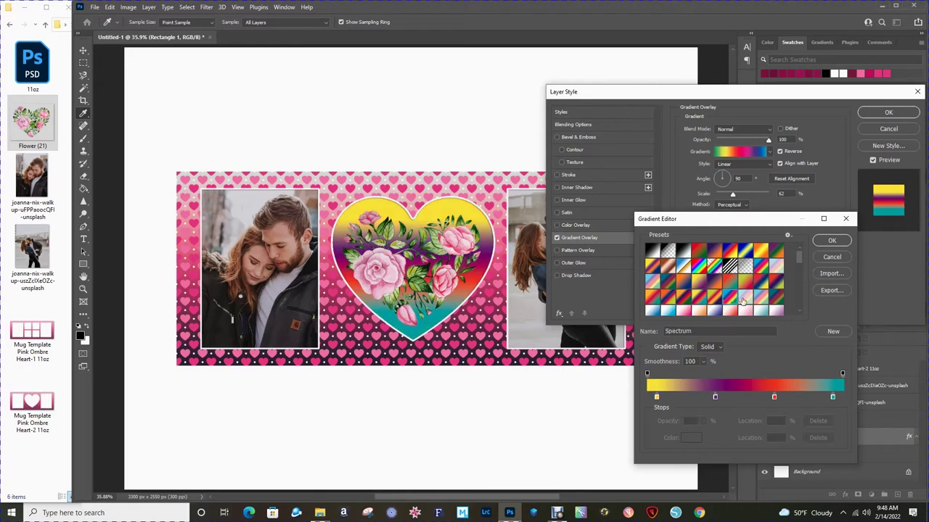
pyautogui.click(749, 299)
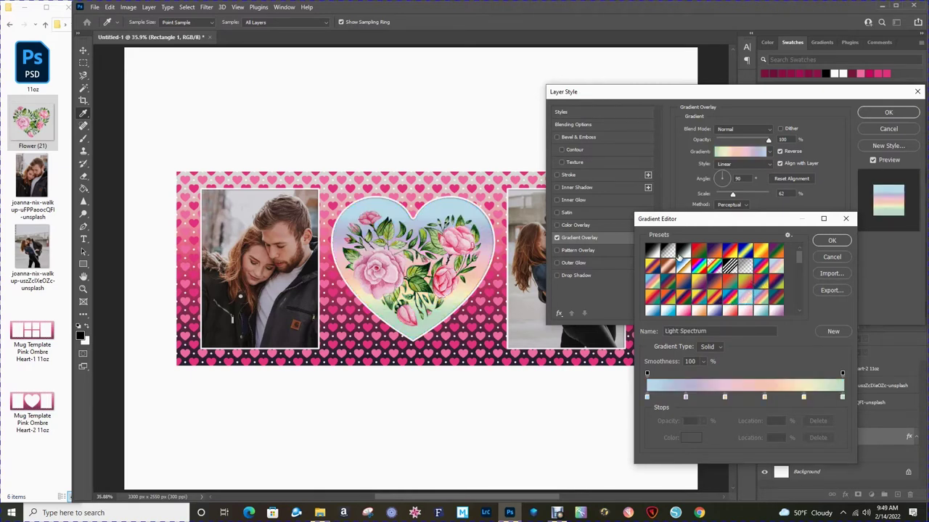
pyautogui.click(652, 251)
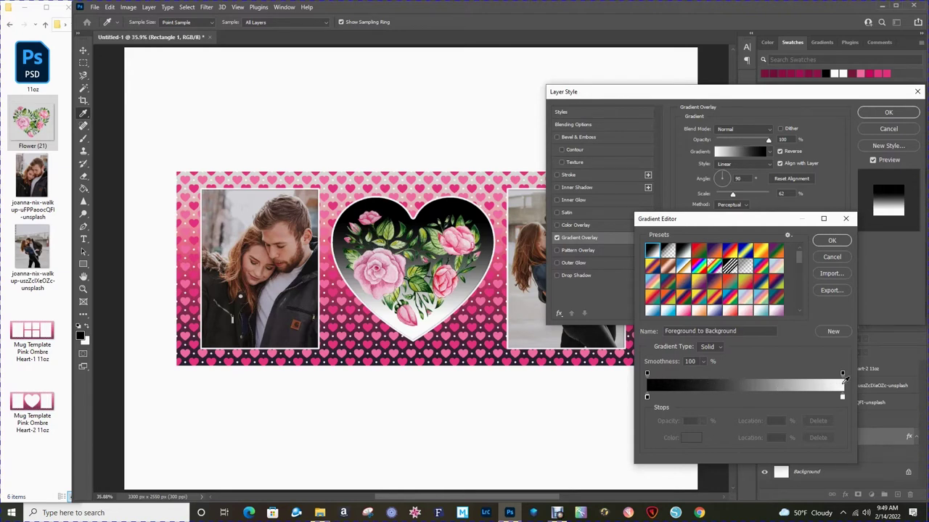
# Set the gradient's left colour stop to dark burgundy #6c0534
pyautogui.click(647, 397)
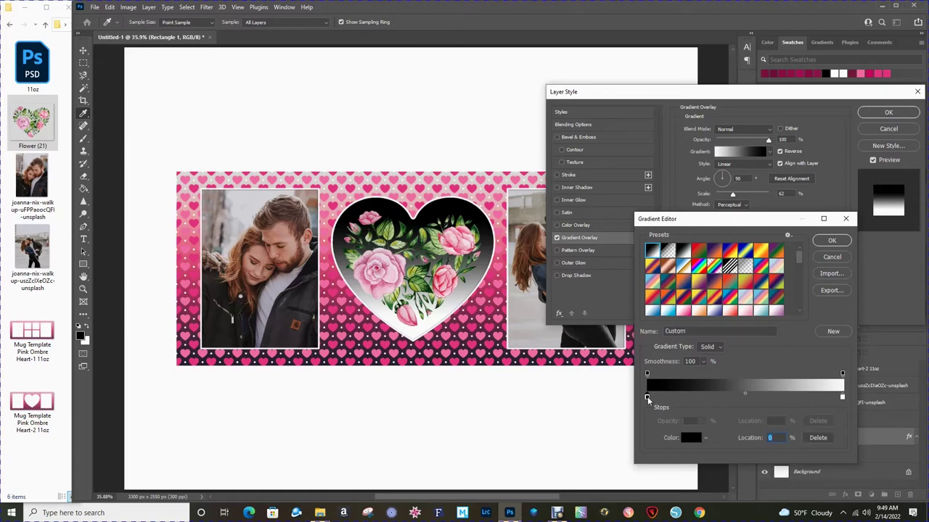
pyautogui.click(691, 441)
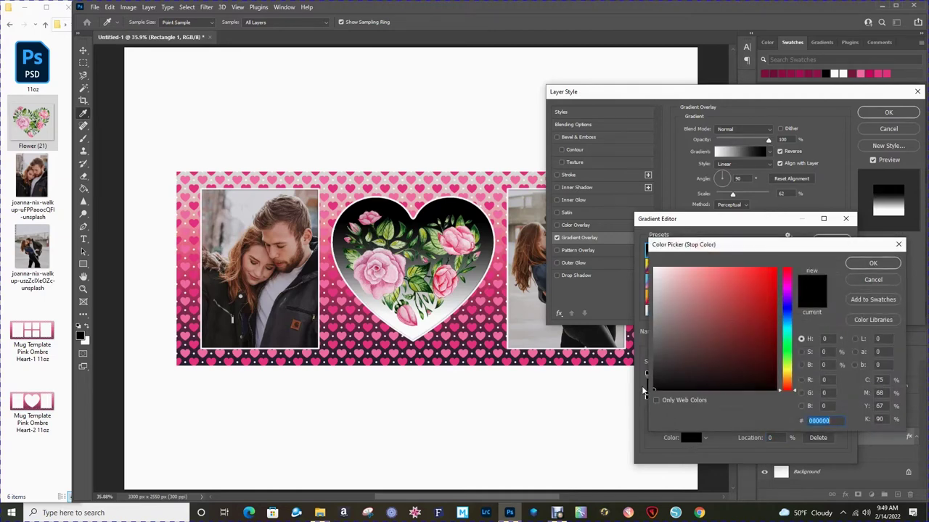
pyautogui.click(491, 325)
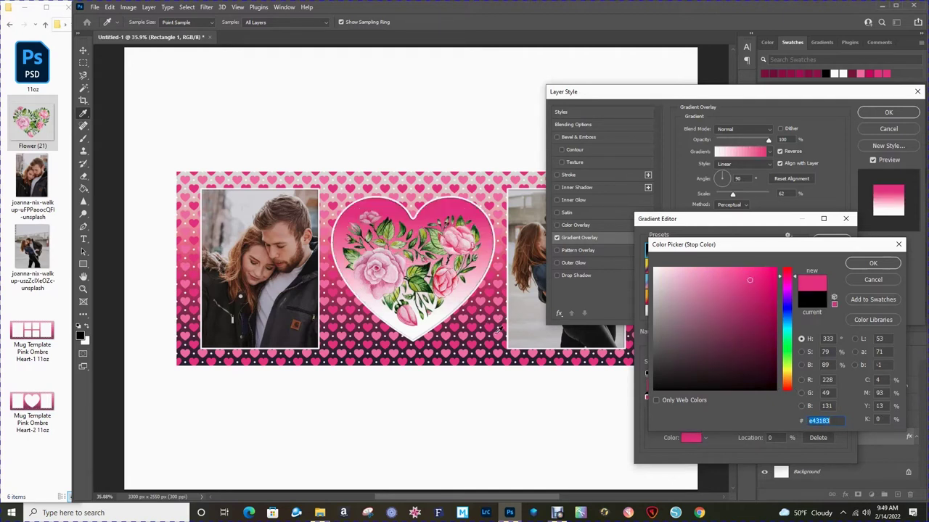
pyautogui.click(769, 315)
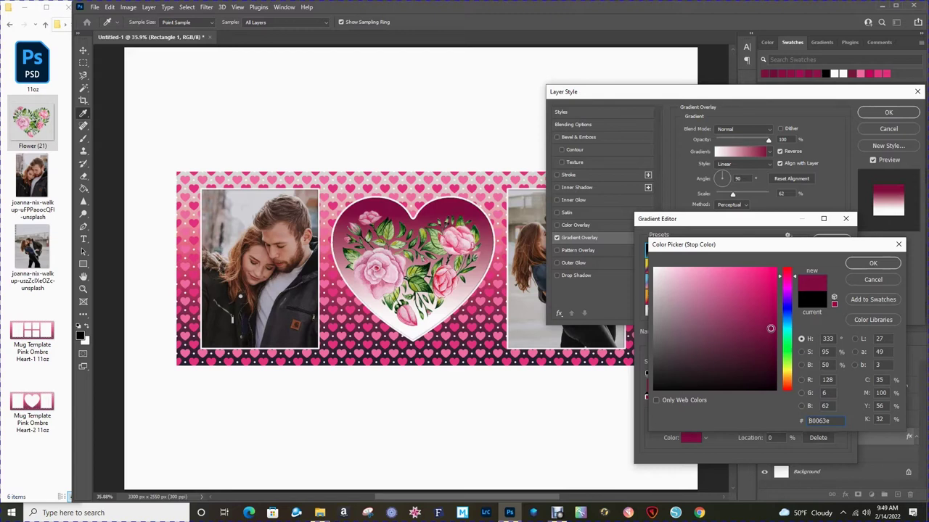
pyautogui.moveTo(770, 328); pyautogui.dragTo(771, 338)
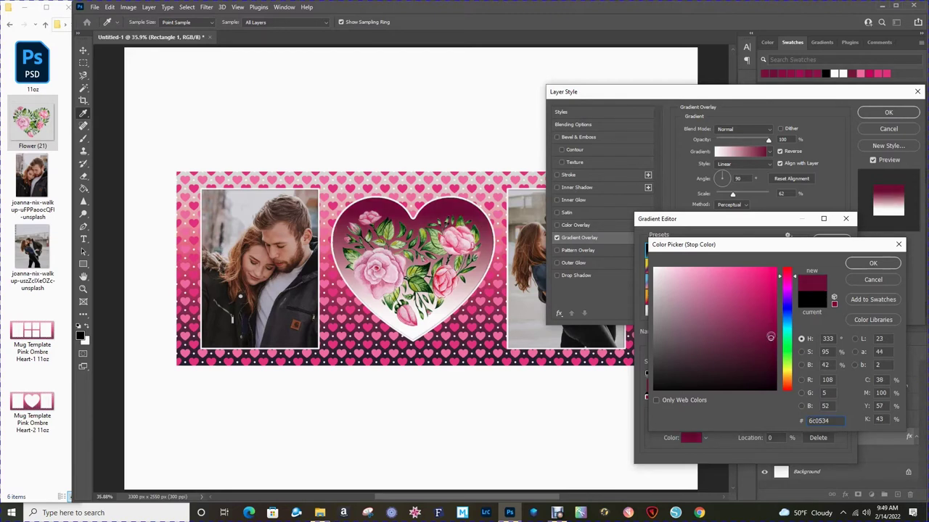
pyautogui.click(854, 264)
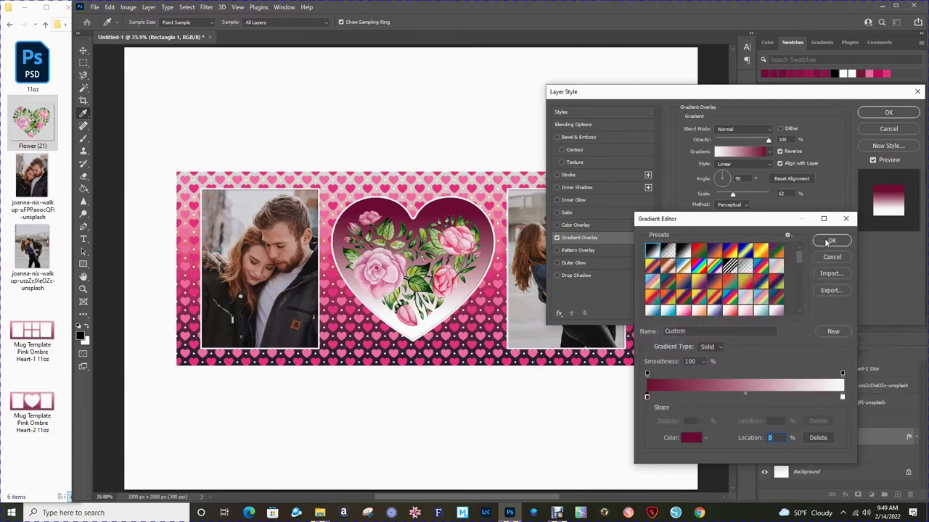
# Accept the edited gradient, preview Radial, Angle and Reflected styles, then return to Linear
pyautogui.click(828, 243)
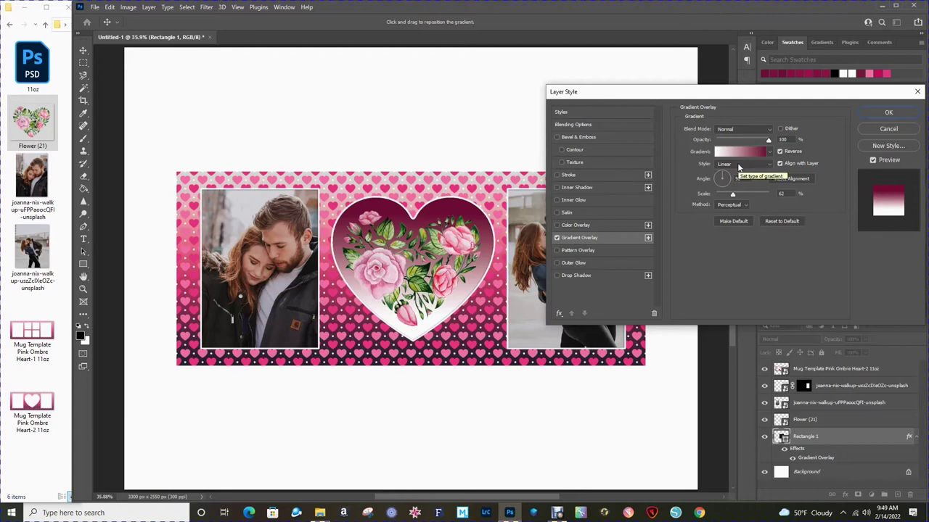
pyautogui.click(739, 167)
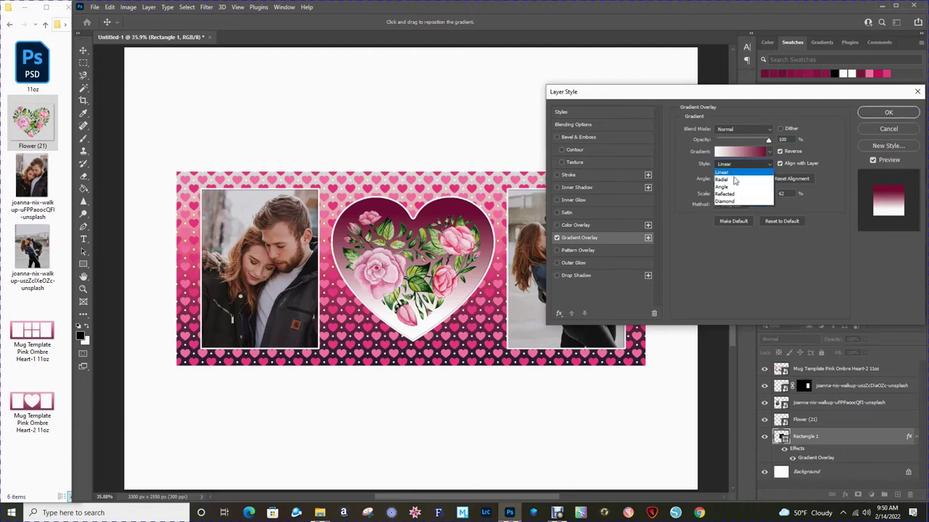
pyautogui.click(733, 180)
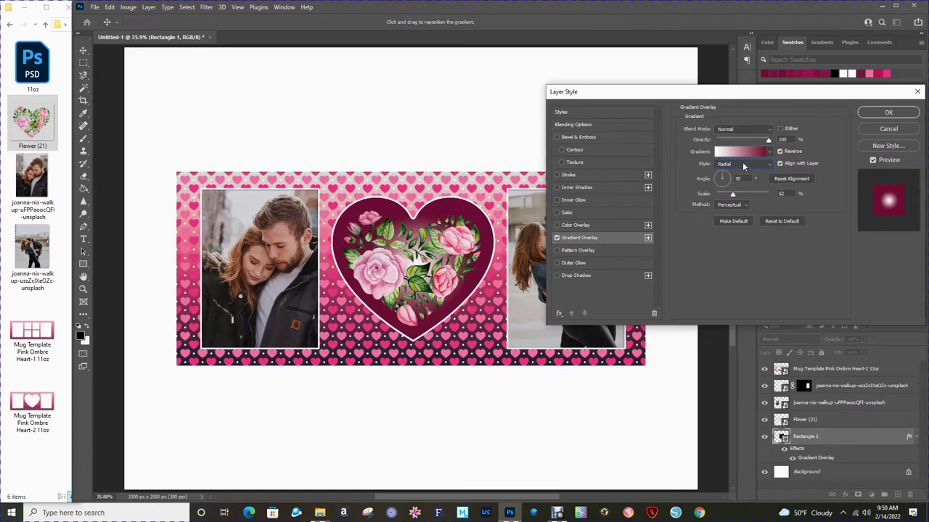
pyautogui.click(743, 169)
pyautogui.click(737, 188)
pyautogui.click(740, 166)
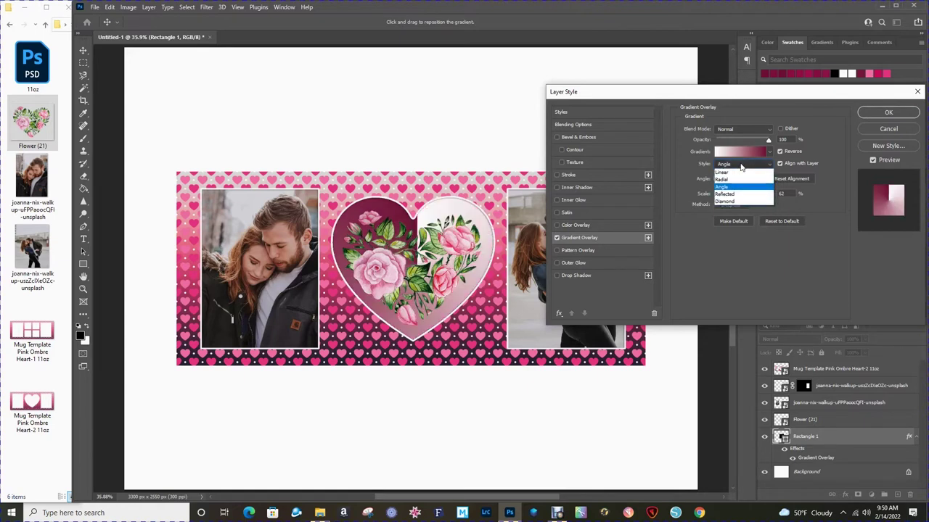
pyautogui.click(737, 195)
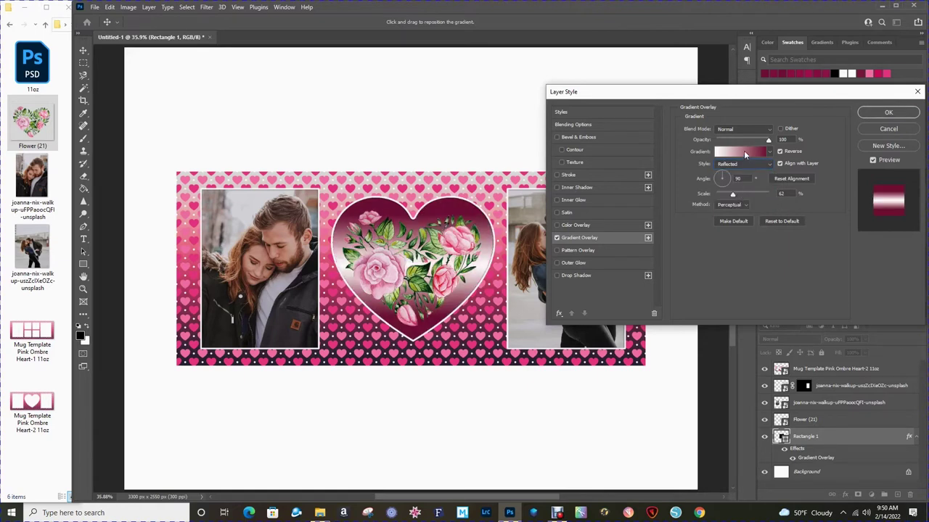
pyautogui.click(746, 165)
pyautogui.click(742, 175)
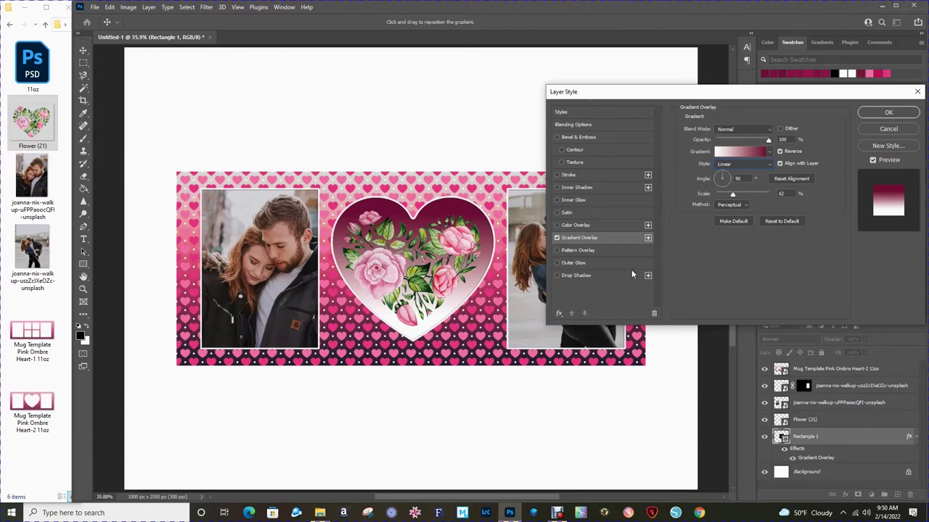
# Test reversing and rotating the gradient, then set the angle to 90°
pyautogui.click(780, 152)
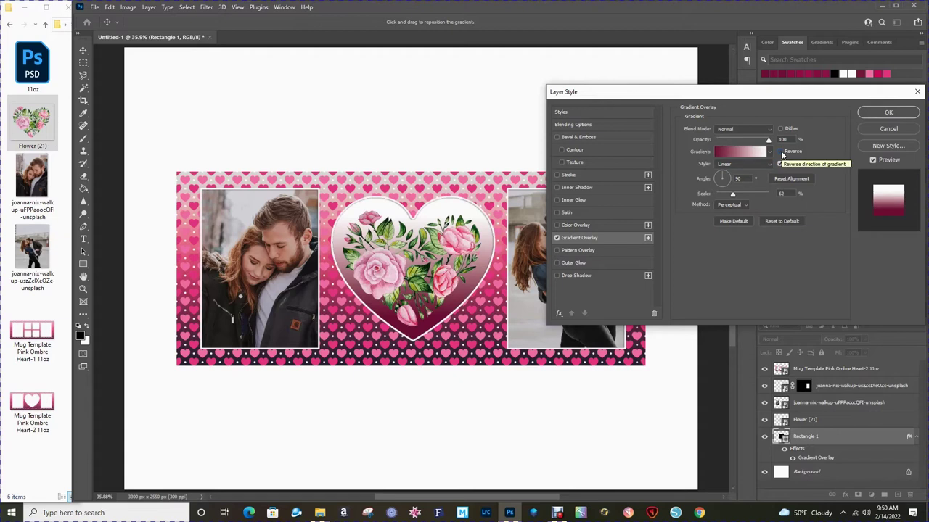
pyautogui.click(780, 152)
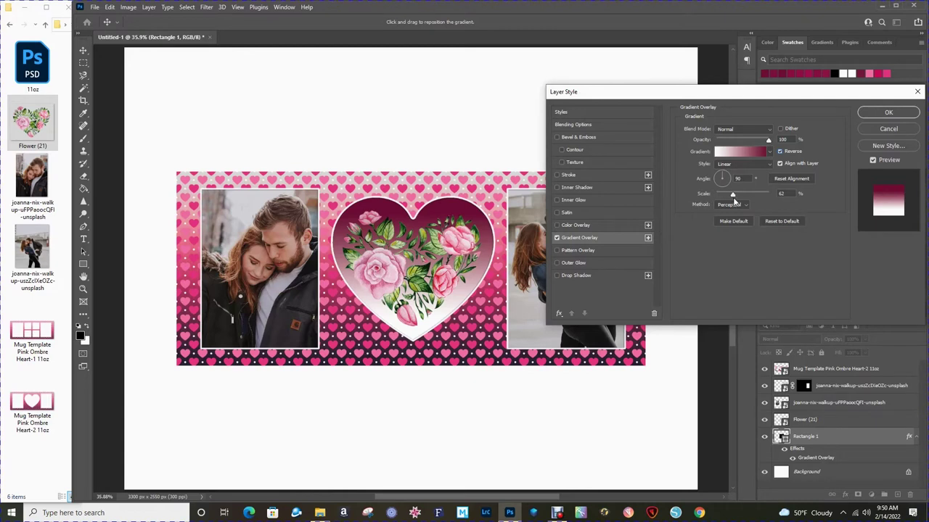
pyautogui.moveTo(718, 181); pyautogui.dragTo(728, 178)
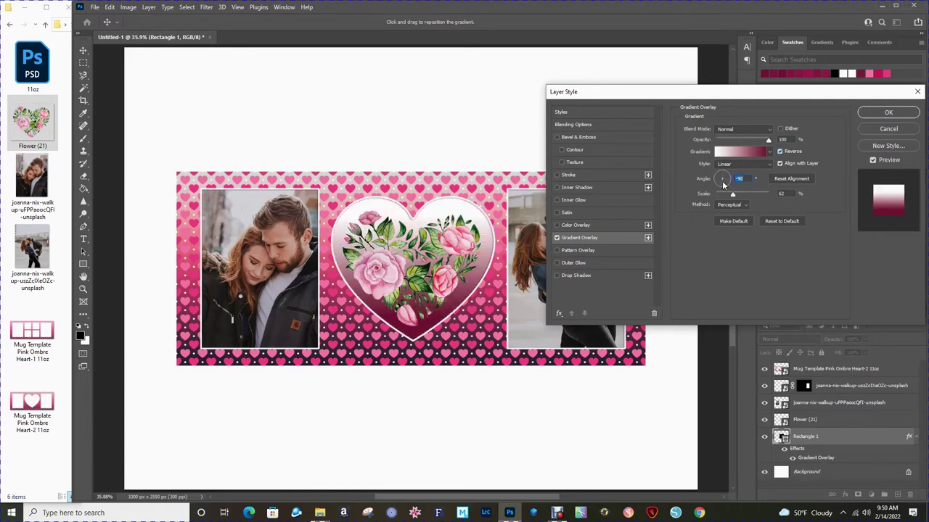
pyautogui.moveTo(722, 181); pyautogui.dragTo(721, 177)
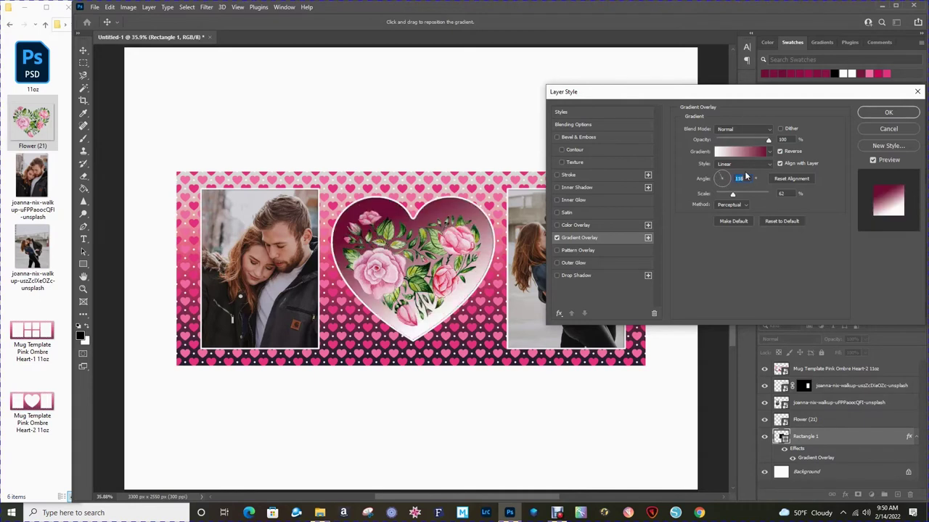
pyautogui.write('90')
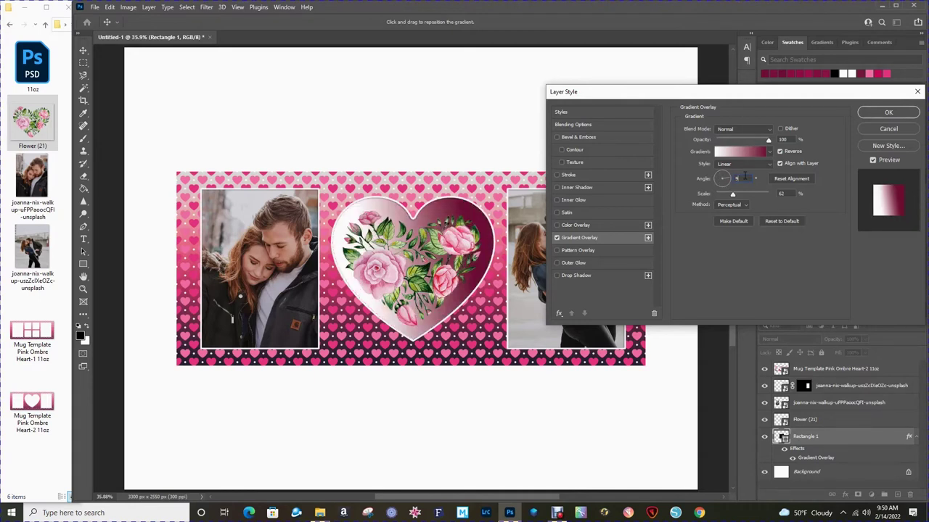
# Apply the maroon-to-white gradient overlay, zoom in on the heart, and select the Flower (21) layer
pyautogui.click(889, 114)
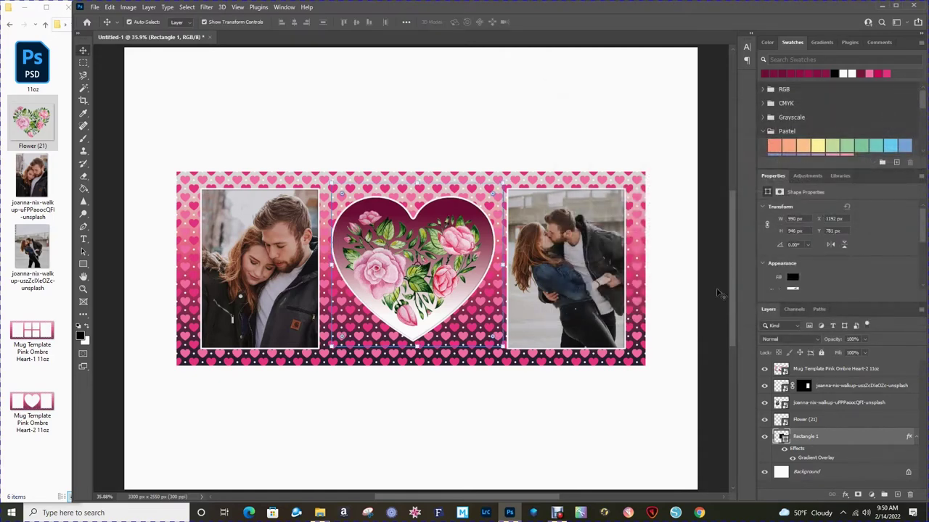
pyautogui.click(535, 419)
pyautogui.scroll(3, 361, 313)
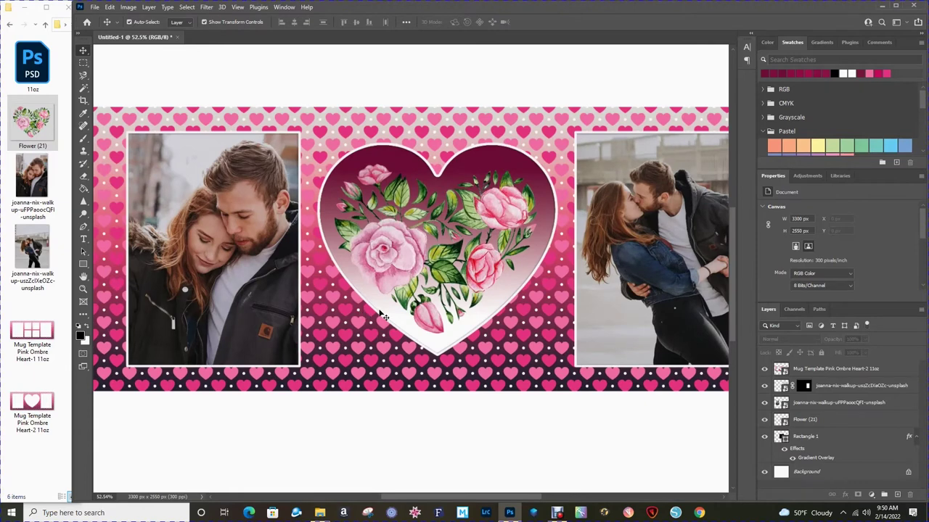
pyautogui.scroll(2, 381, 314)
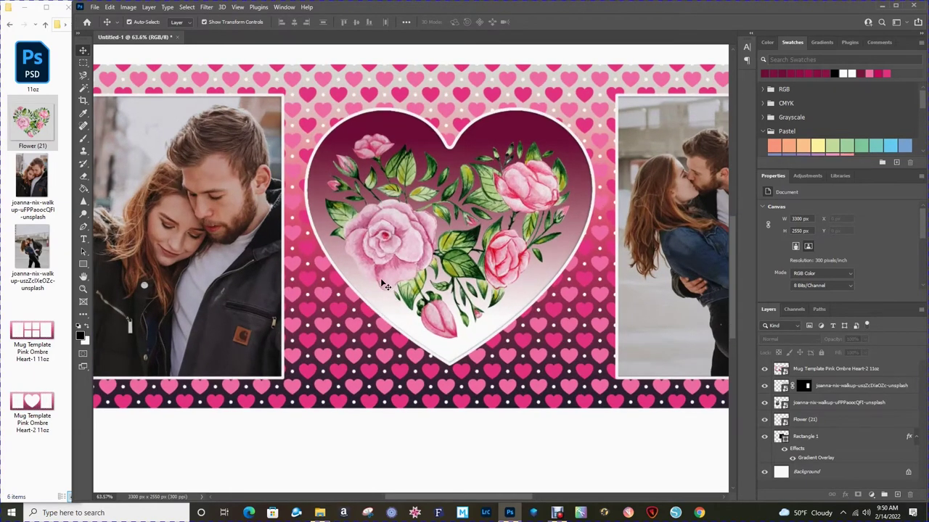
pyautogui.click(405, 242)
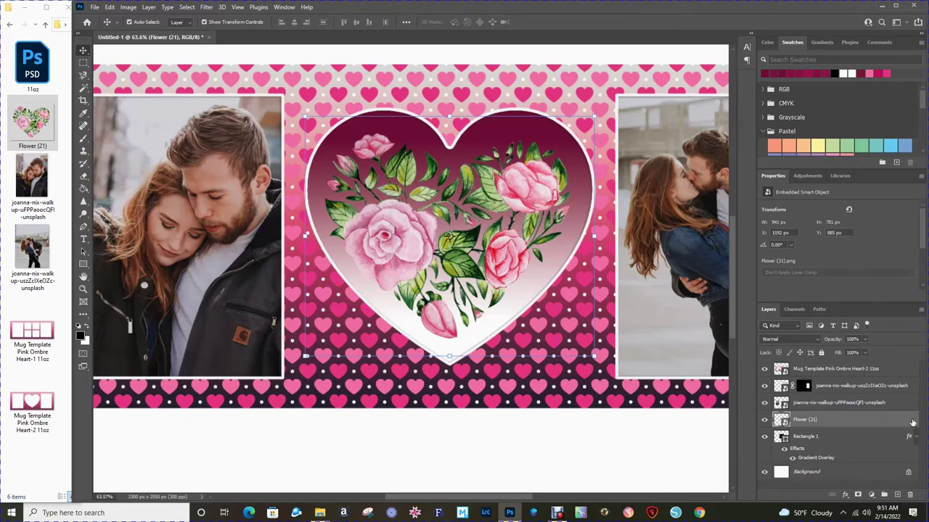
# Give Flower (21) a default Drop Shadow and default Bevel & Emboss, then zoom back out
pyautogui.doubleClick(913, 422)
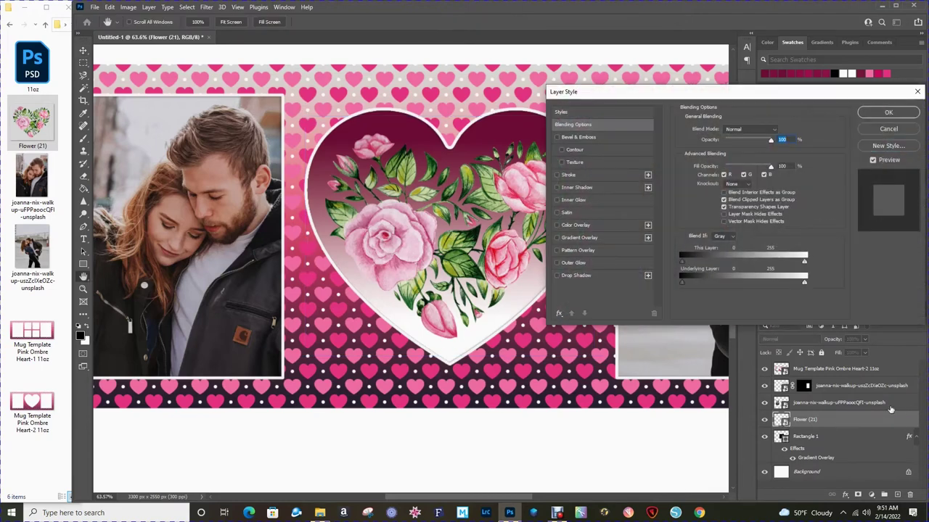
pyautogui.click(582, 275)
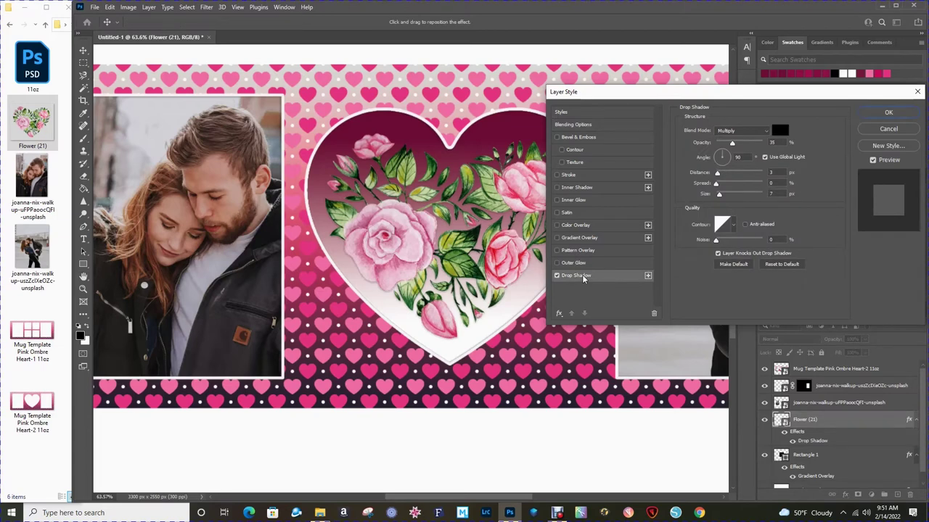
pyautogui.click(791, 266)
pyautogui.click(578, 137)
pyautogui.click(791, 309)
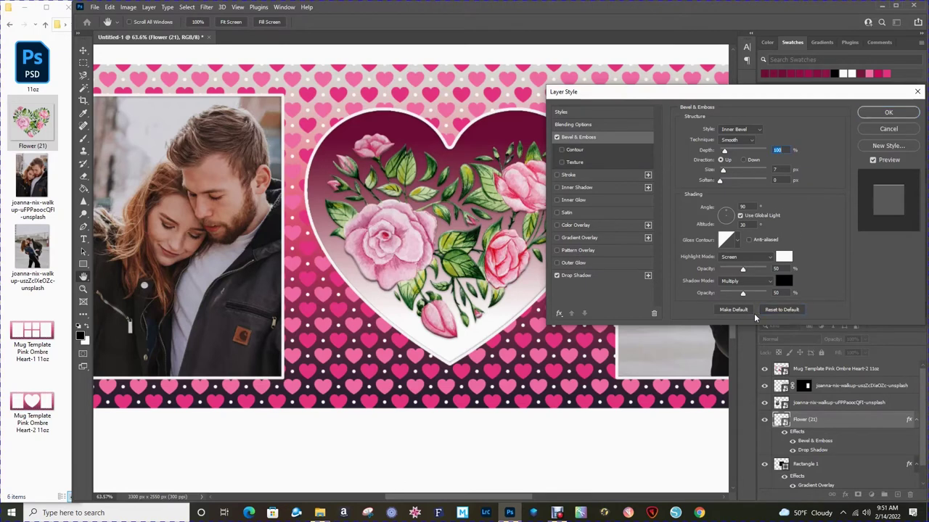
pyautogui.click(872, 114)
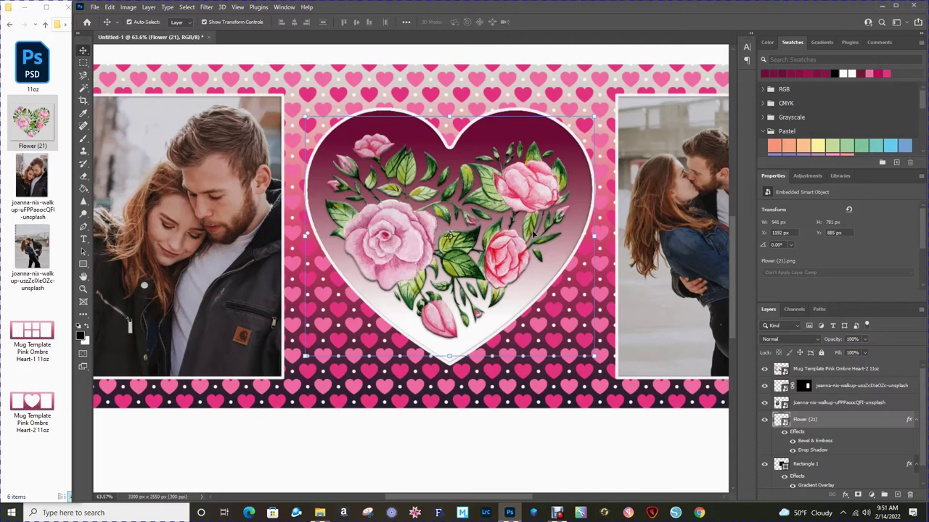
pyautogui.scroll(-2, 515, 216)
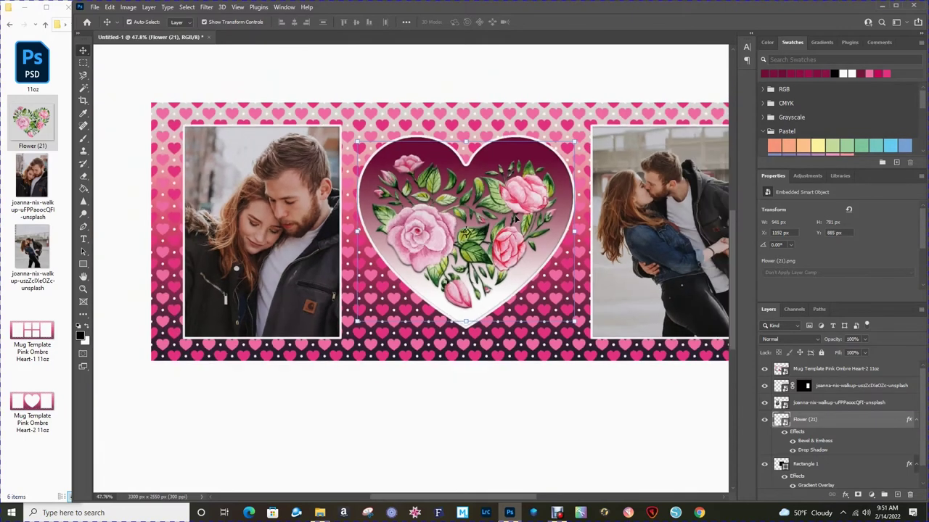
pyautogui.scroll(-1, 514, 216)
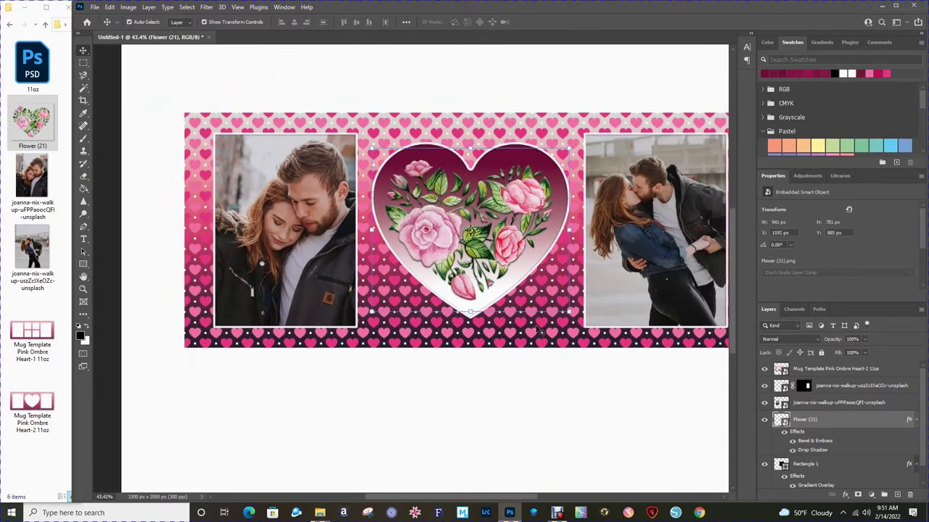
pyautogui.scroll(-2, 451, 383)
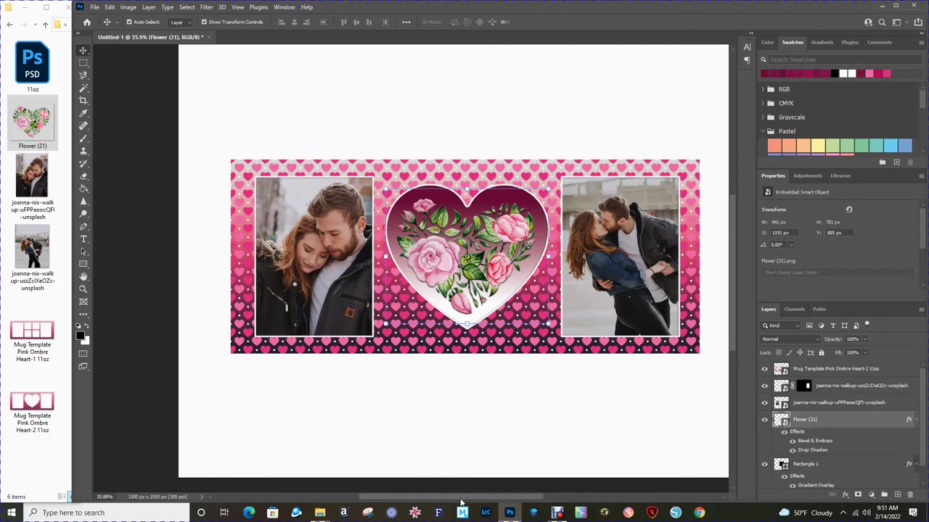
pyautogui.hscroll(2, 464, 498)
pyautogui.click(447, 412)
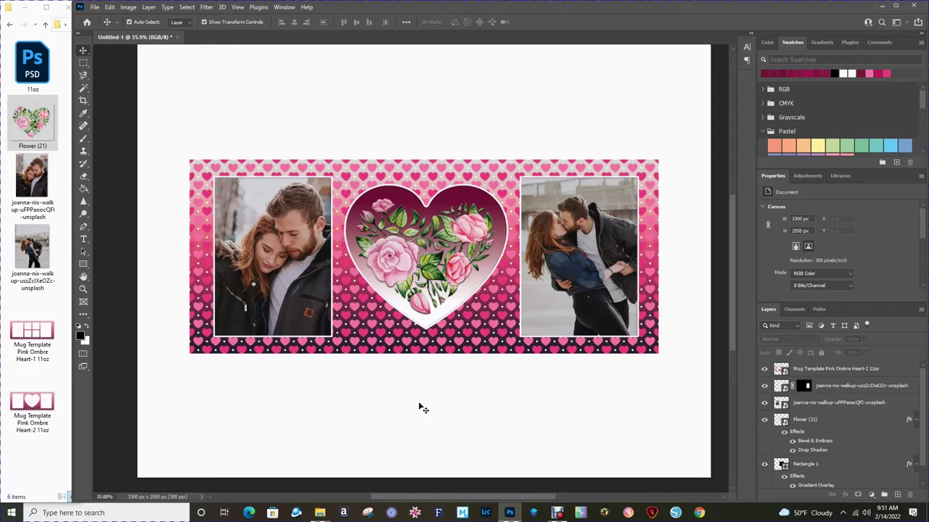
# Open File > Print and bring up the EPSON WF-7720 printer properties
pyautogui.click(95, 7)
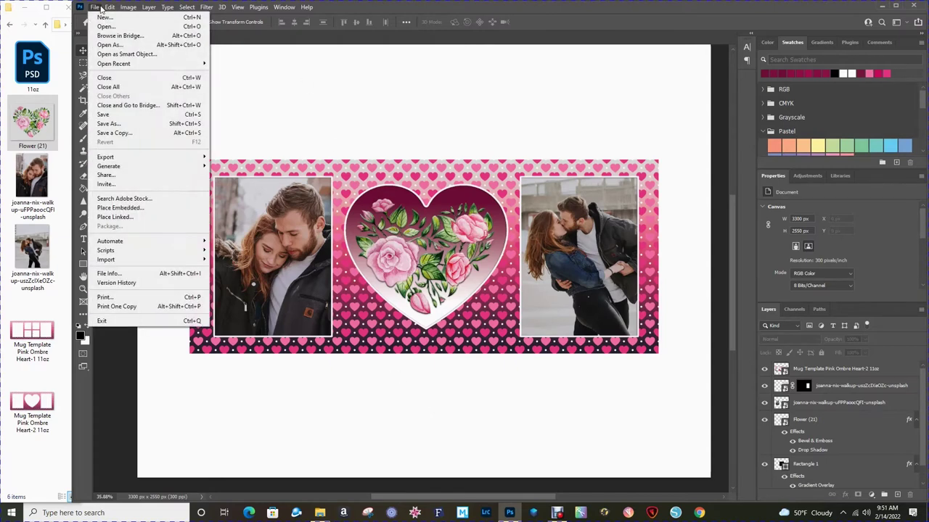
pyautogui.click(117, 298)
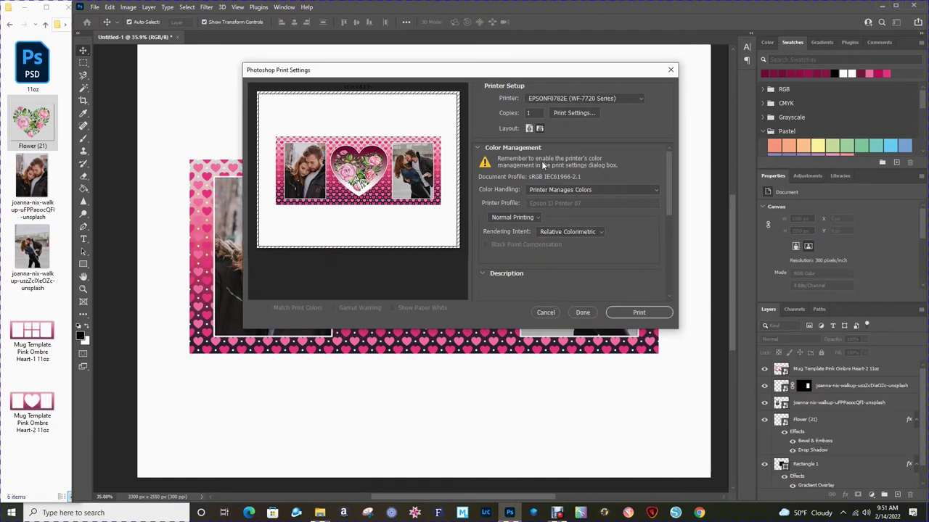
pyautogui.click(573, 113)
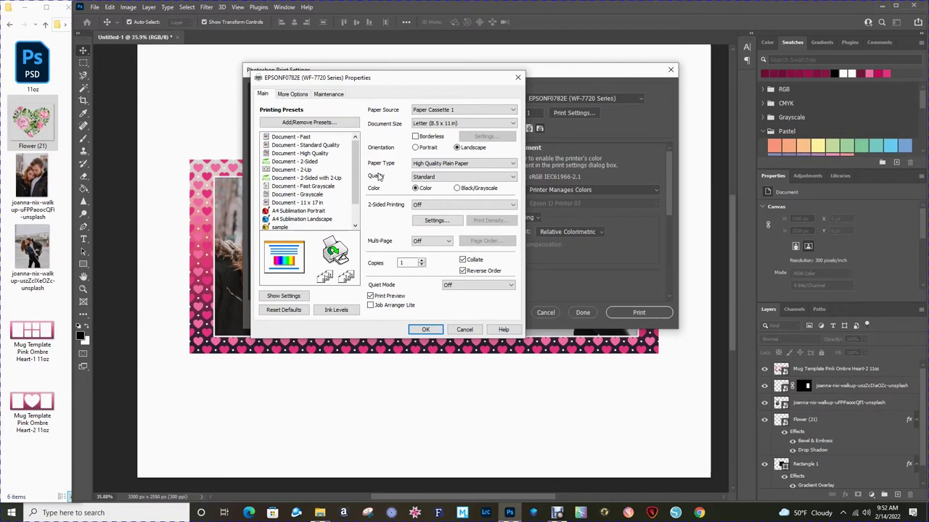
# Use the A4 Sublimation Landscape preset with High Speed off and Mirror Image on, then print
pyautogui.click(293, 222)
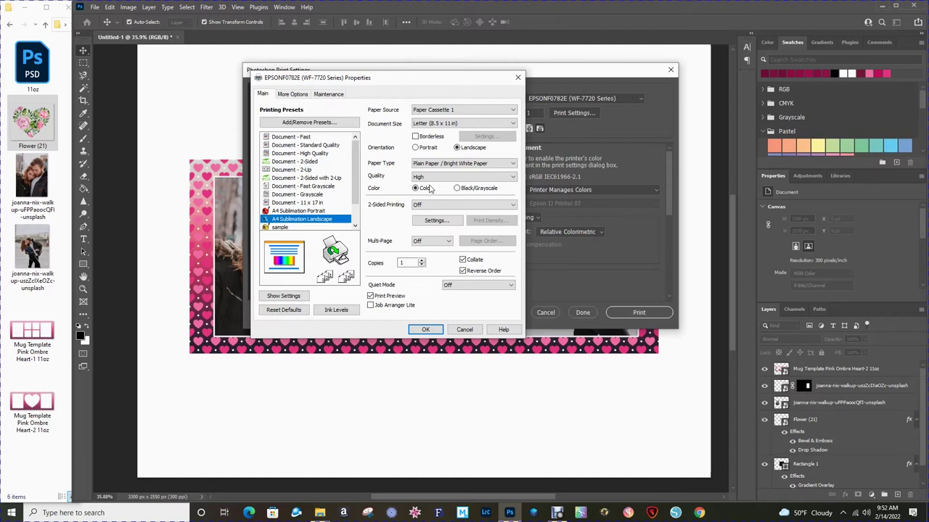
pyautogui.click(288, 94)
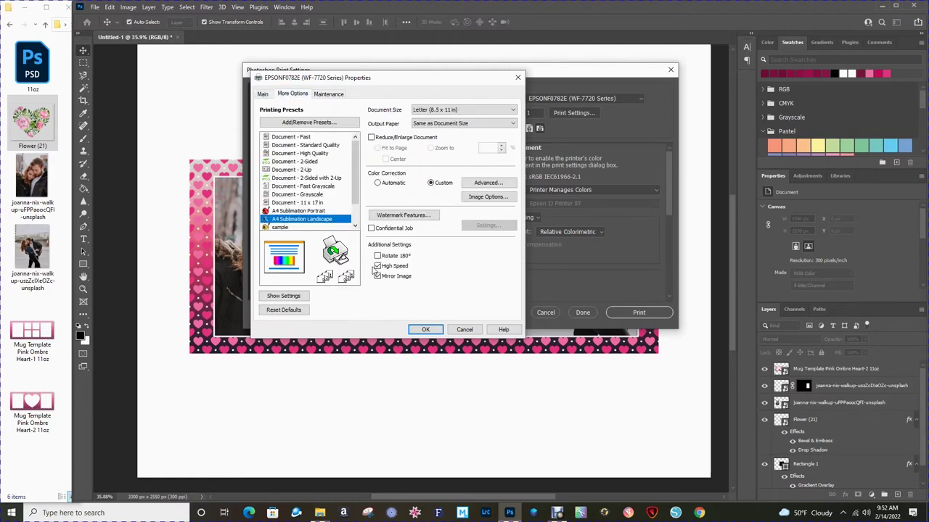
pyautogui.click(378, 265)
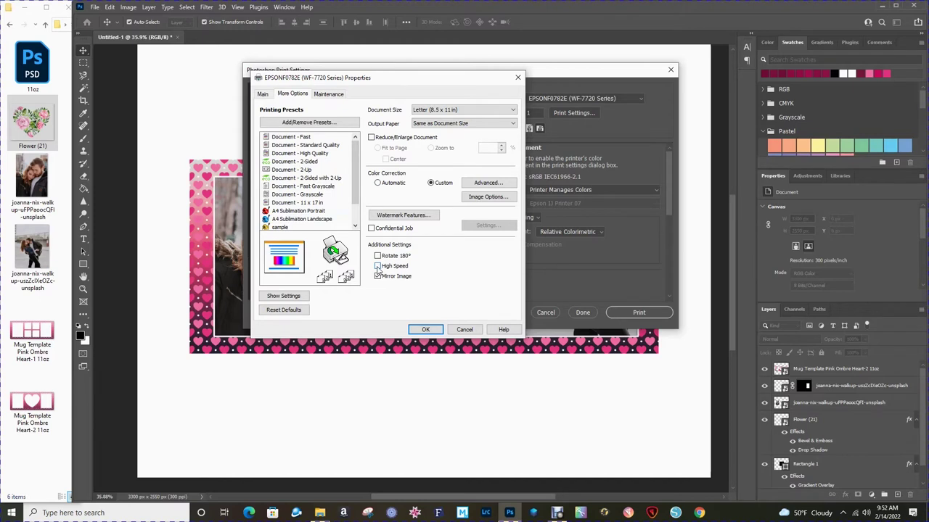
pyautogui.click(426, 330)
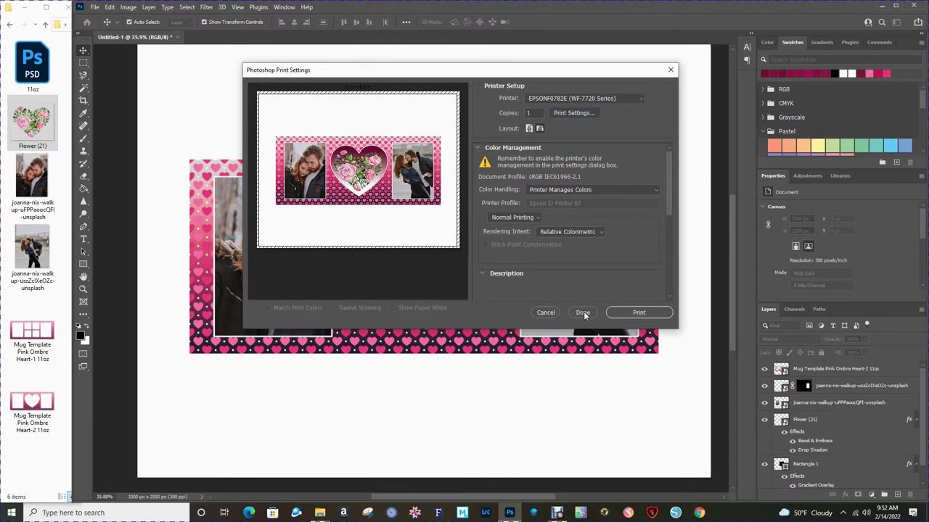
pyautogui.click(620, 313)
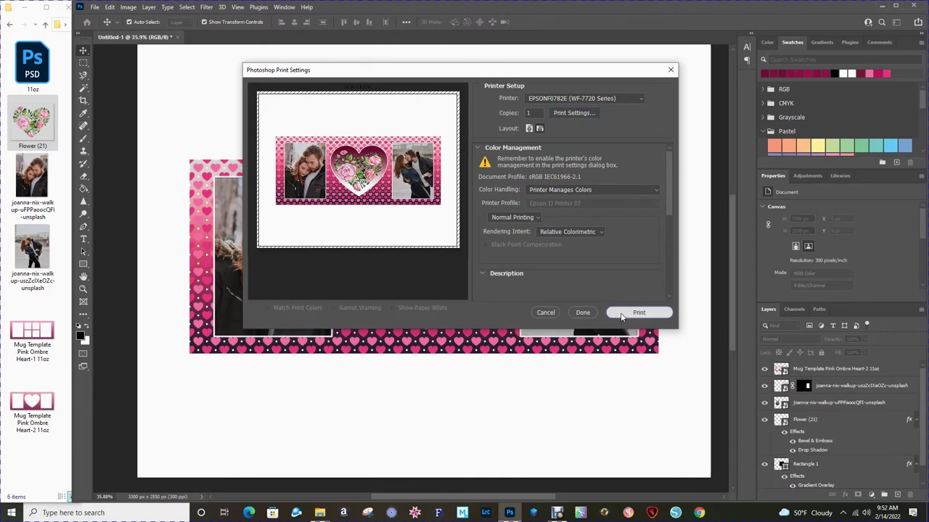